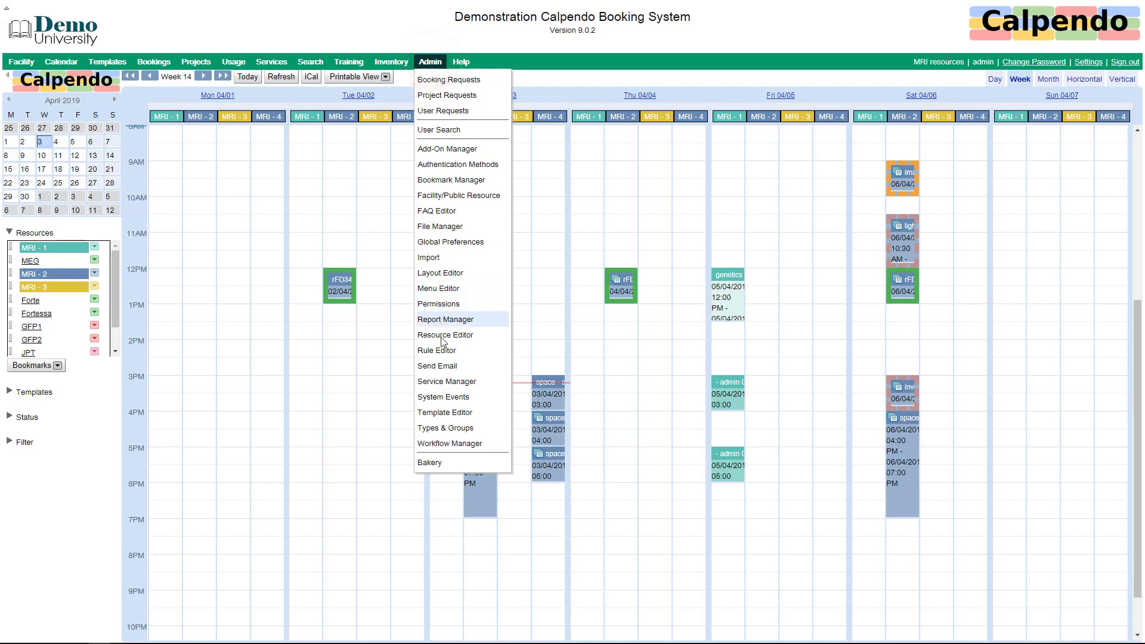
# - Open the Resource Editor and create a new resource named Confocal
pyautogui.click(442, 336)
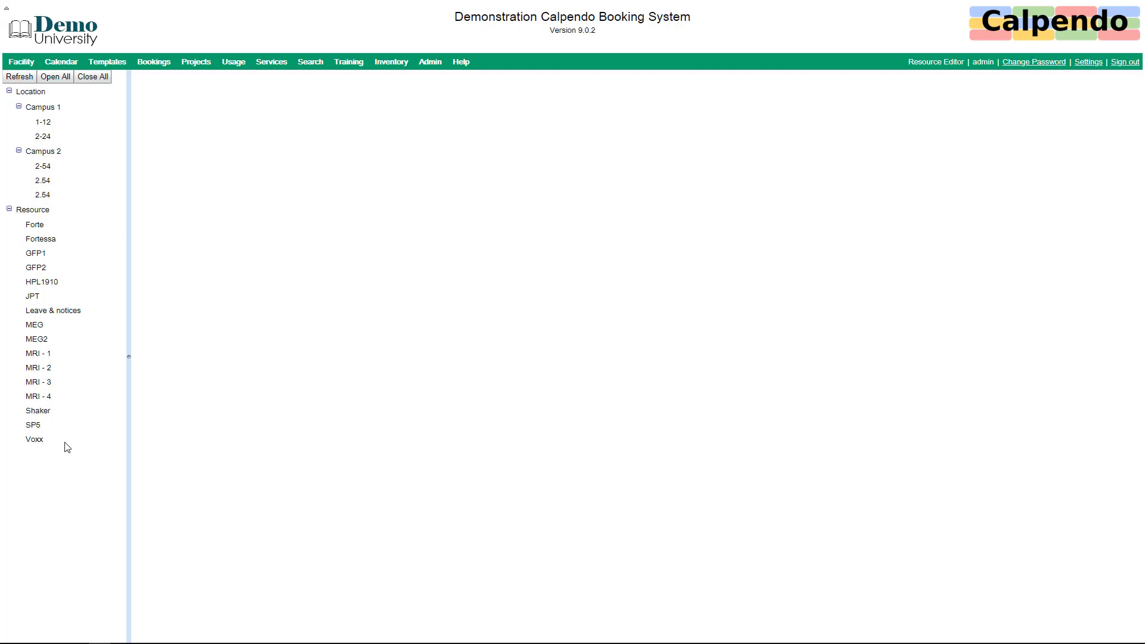
pyautogui.click(41, 212)
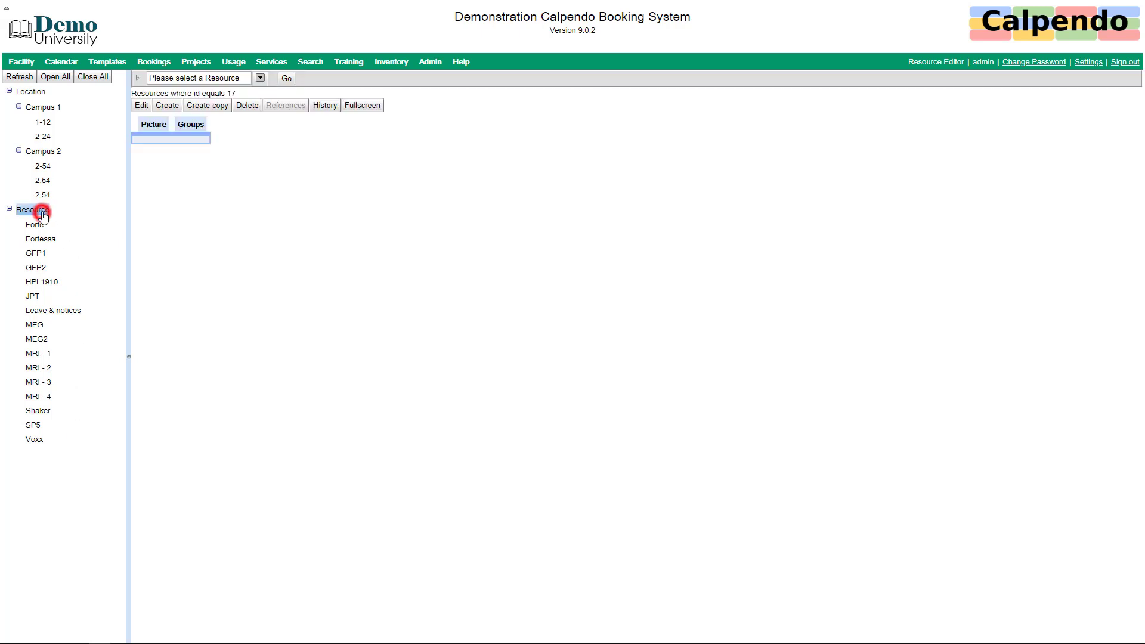
pyautogui.click(169, 106)
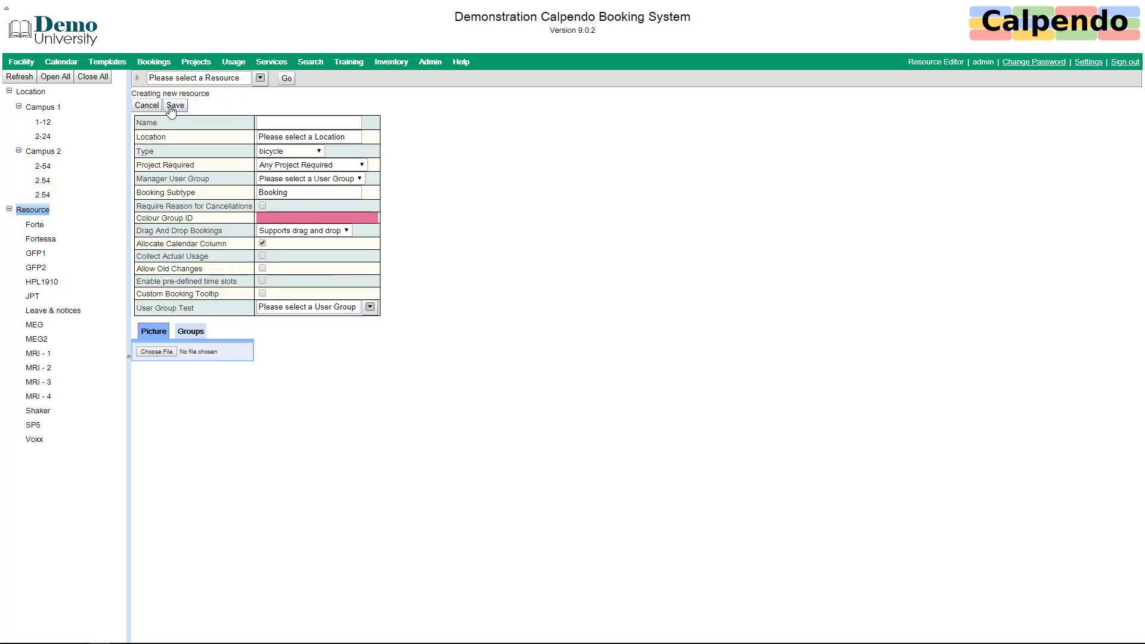
pyautogui.click(284, 125)
pyautogui.write('Confocal')
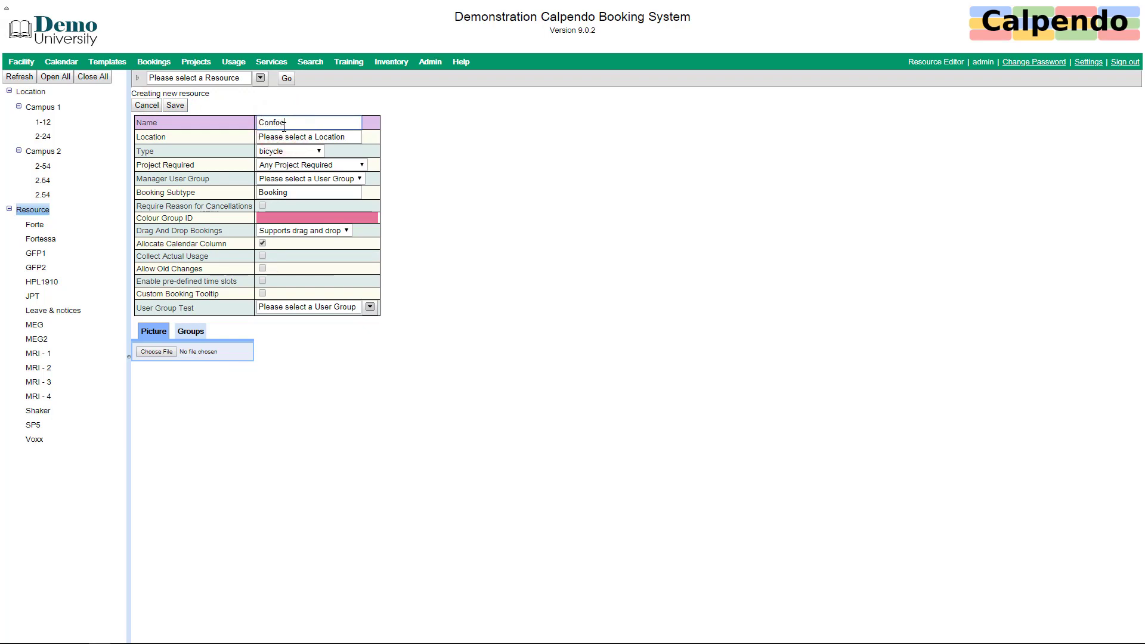
pyautogui.press('Tab')
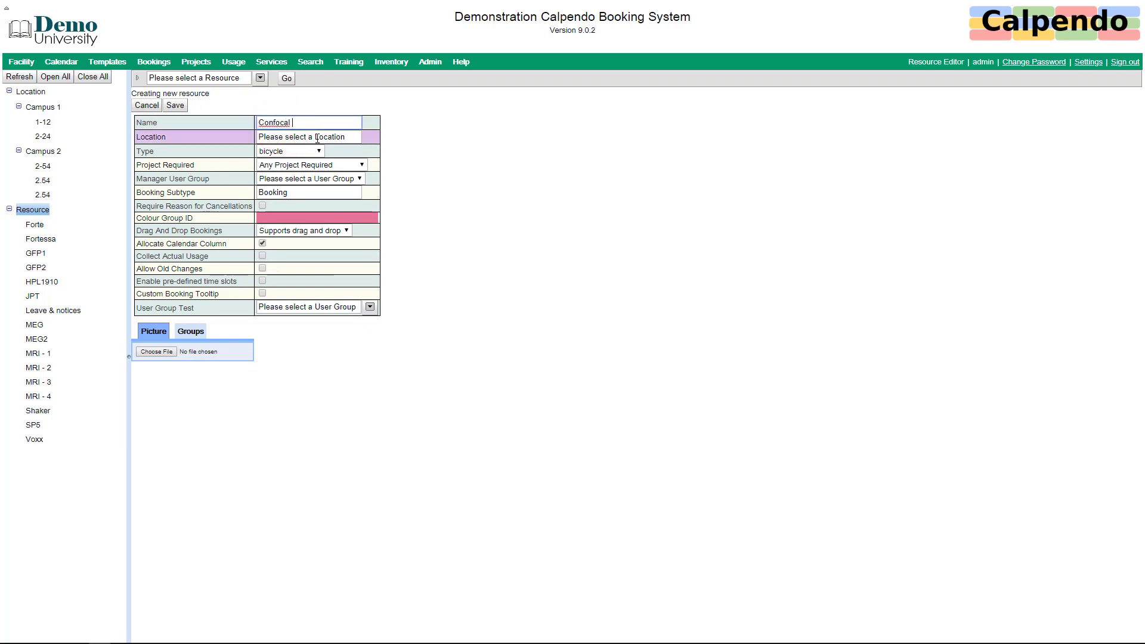
# - Set the new resource's location to Campus 1 and type to Microscope, keeping Any Project Required
pyautogui.click(298, 133)
pyautogui.click(287, 164)
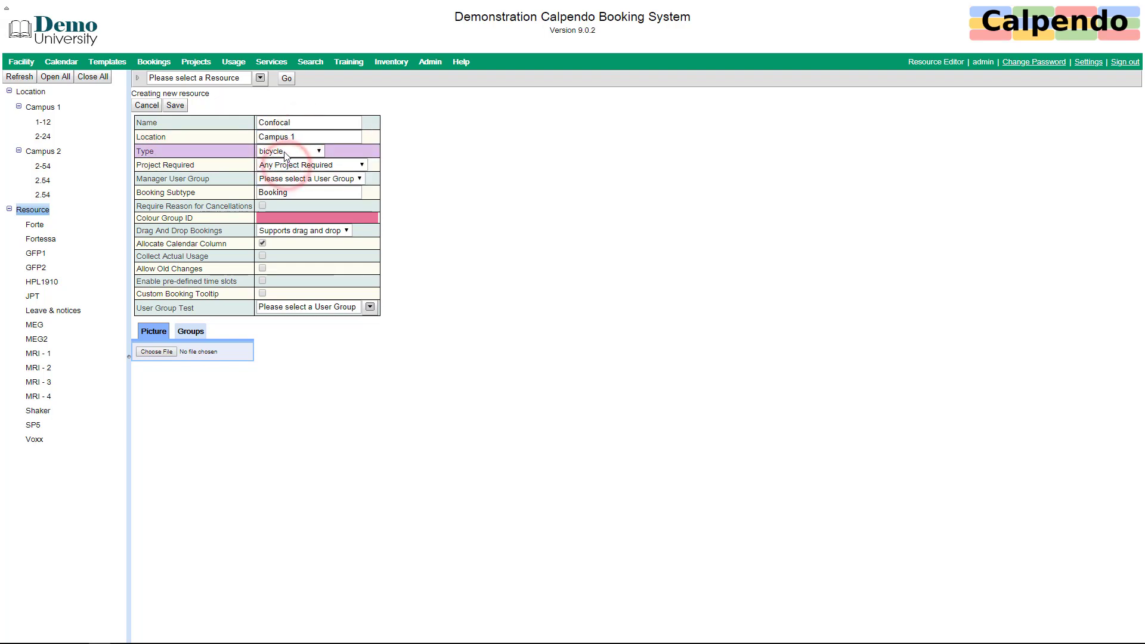
pyautogui.click(284, 151)
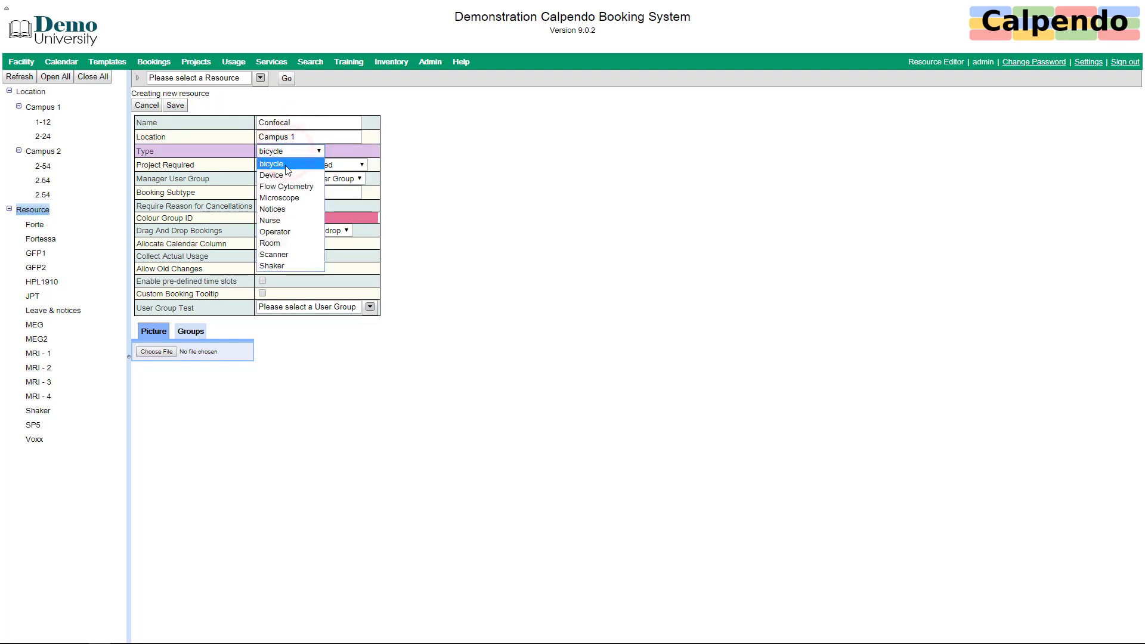
pyautogui.click(274, 198)
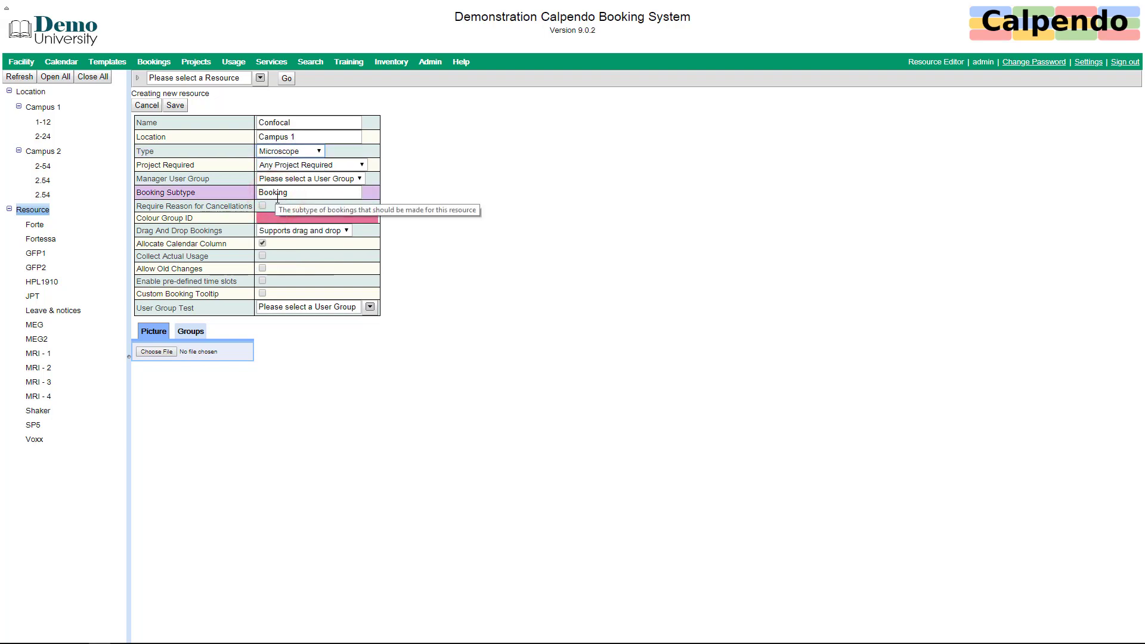
pyautogui.click(362, 167)
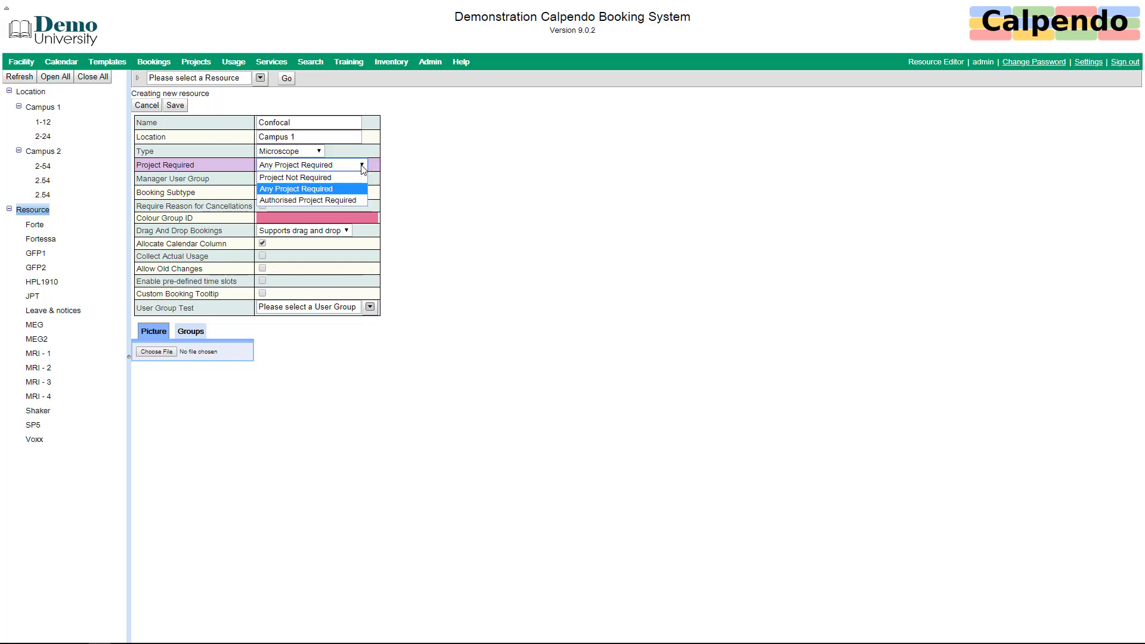
pyautogui.click(340, 192)
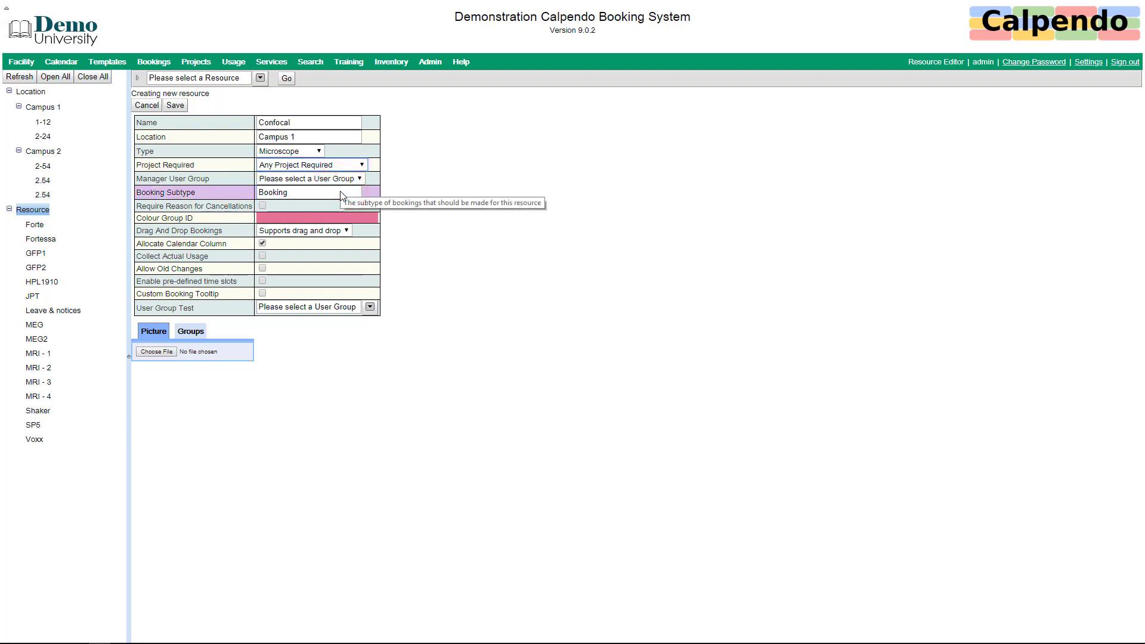
# - Require a reason for cancellations and set the resource's colour group to blue
pyautogui.click(263, 206)
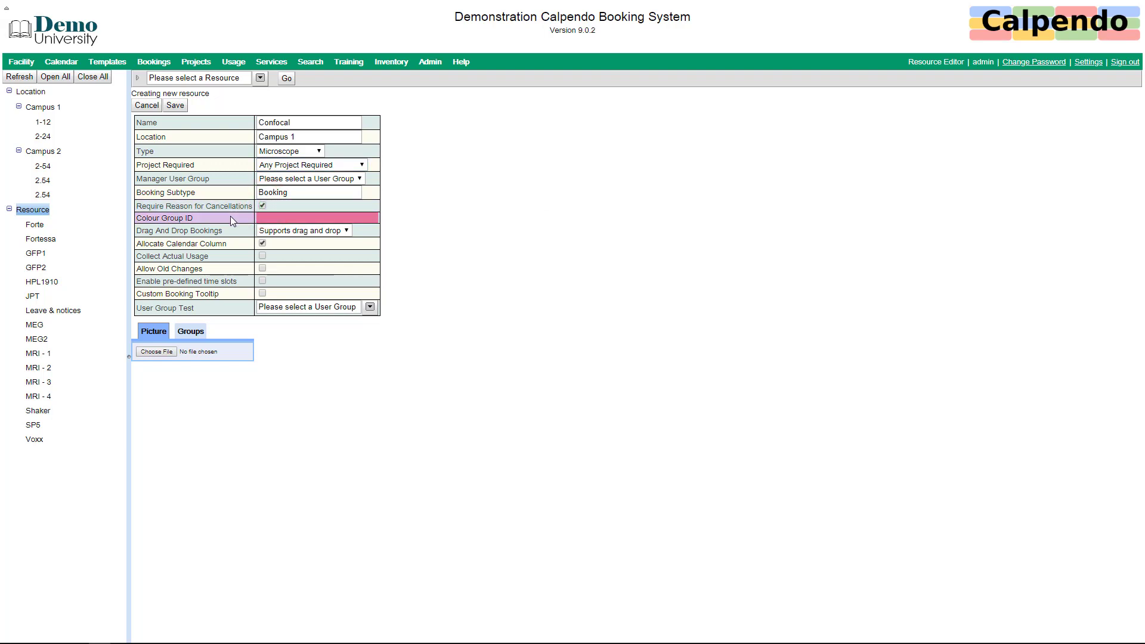
pyautogui.click(263, 219)
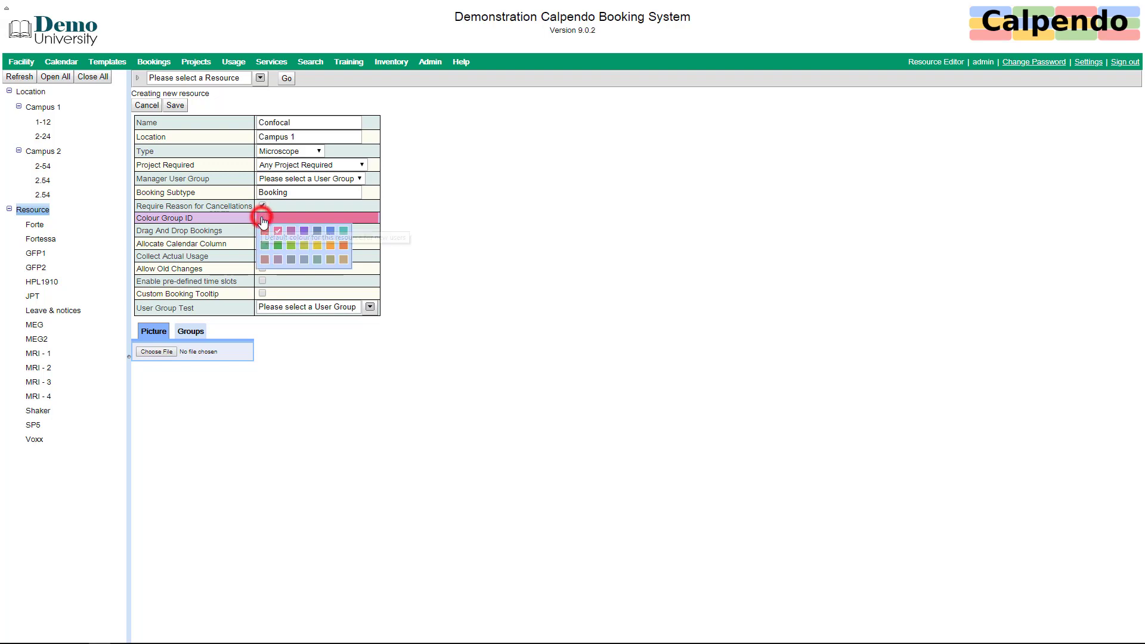
pyautogui.click(331, 232)
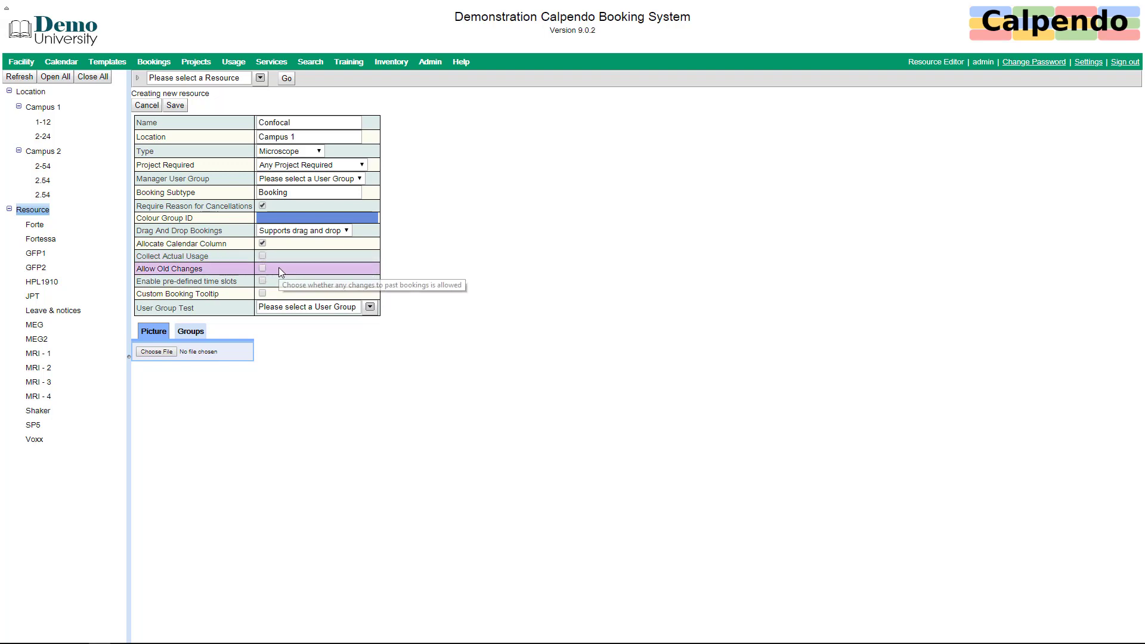
# - Enable Allow Old Changes and allow any changes while a booking is in progress
pyautogui.click(263, 268)
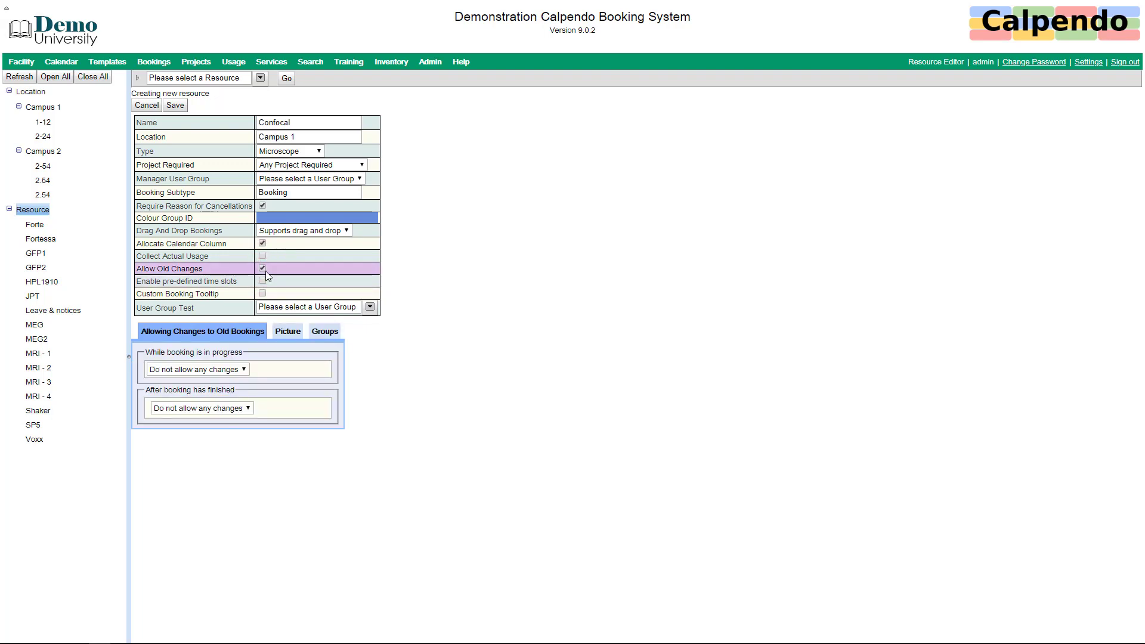
pyautogui.click(244, 370)
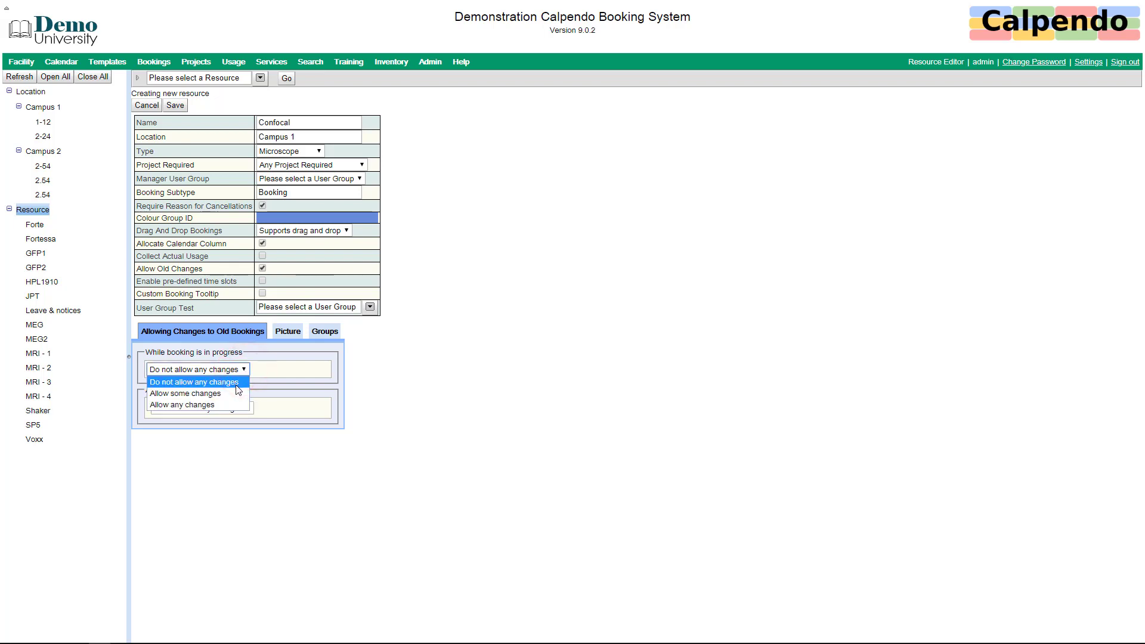
pyautogui.click(238, 405)
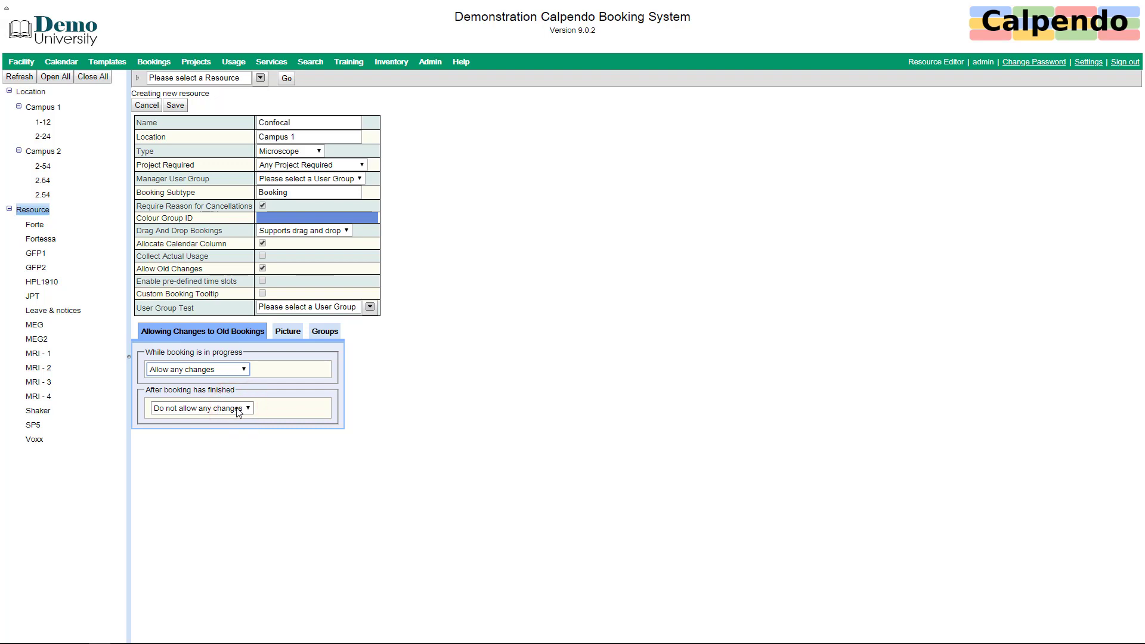
# - For finished bookings, allow any changes until 3 days after the booking finishes, with no changes allowed after that
pyautogui.click(239, 411)
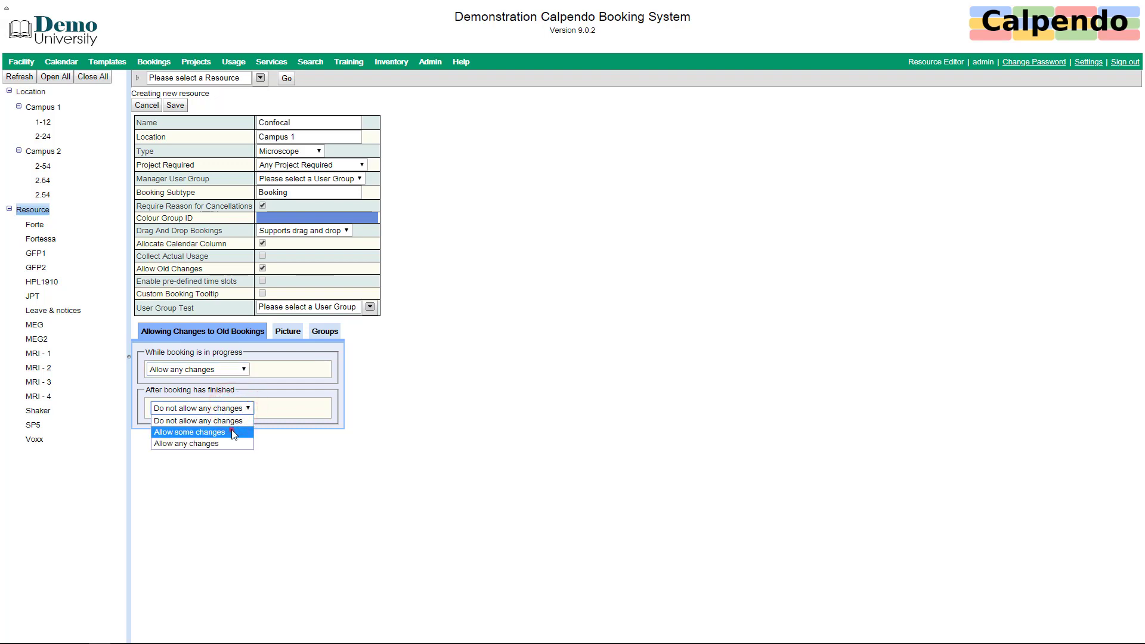
pyautogui.click(233, 434)
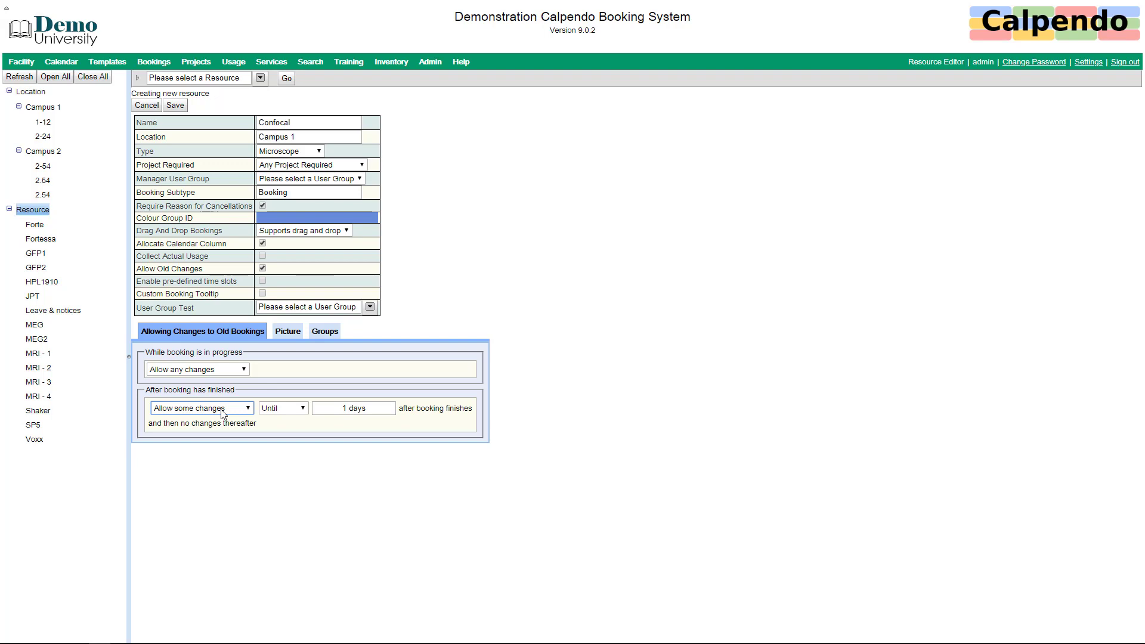
pyautogui.click(223, 413)
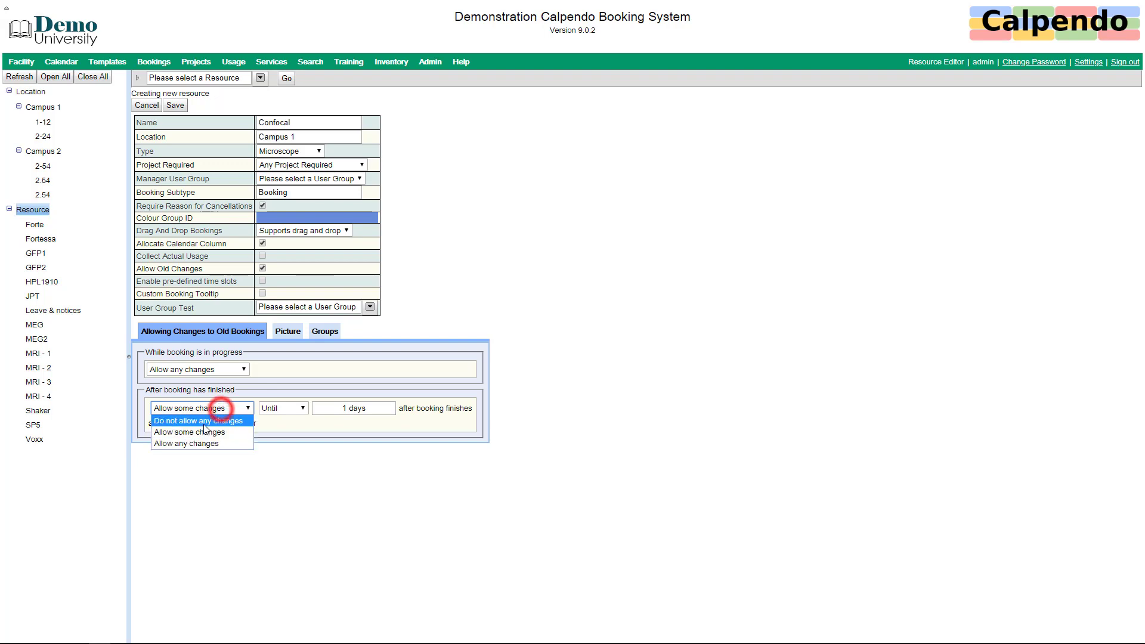
pyautogui.click(204, 442)
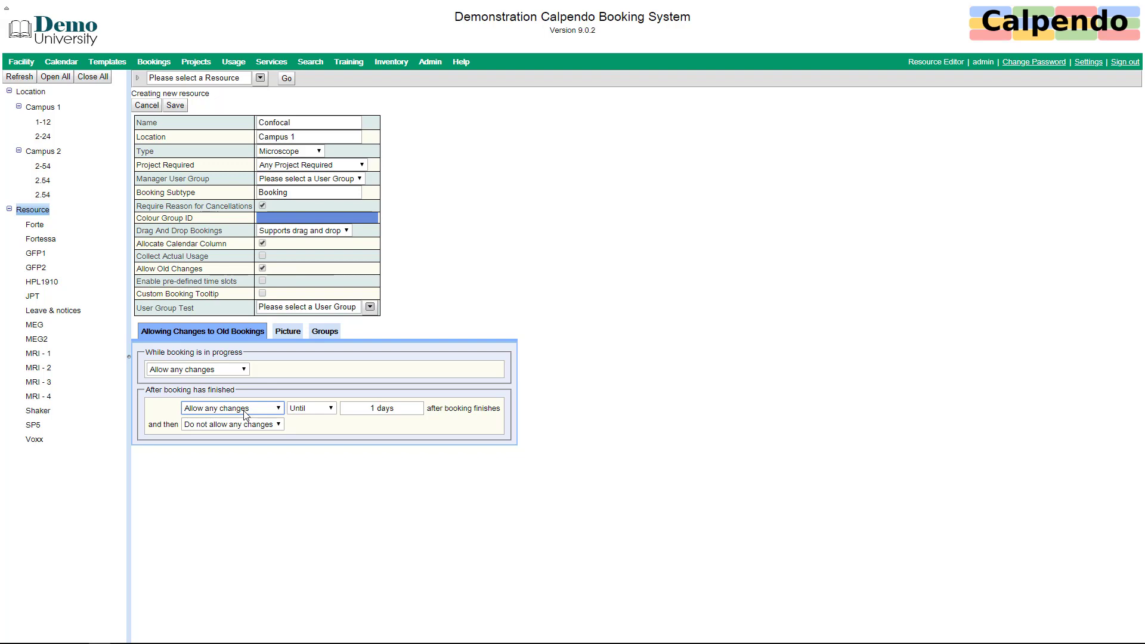
pyautogui.click(374, 411)
pyautogui.click(358, 422)
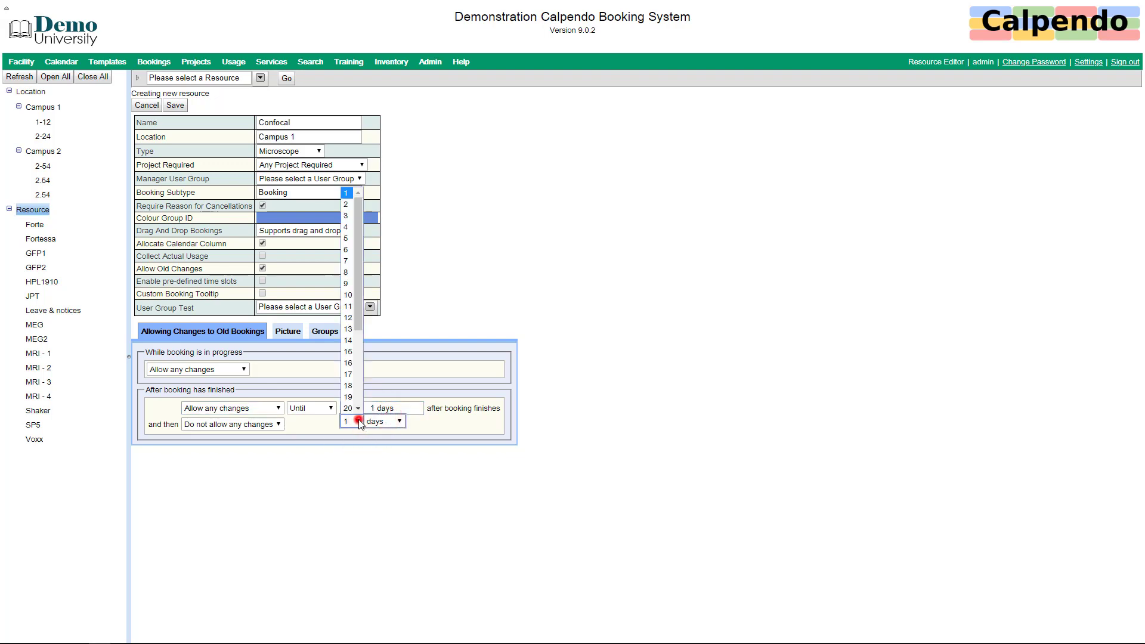
pyautogui.click(348, 215)
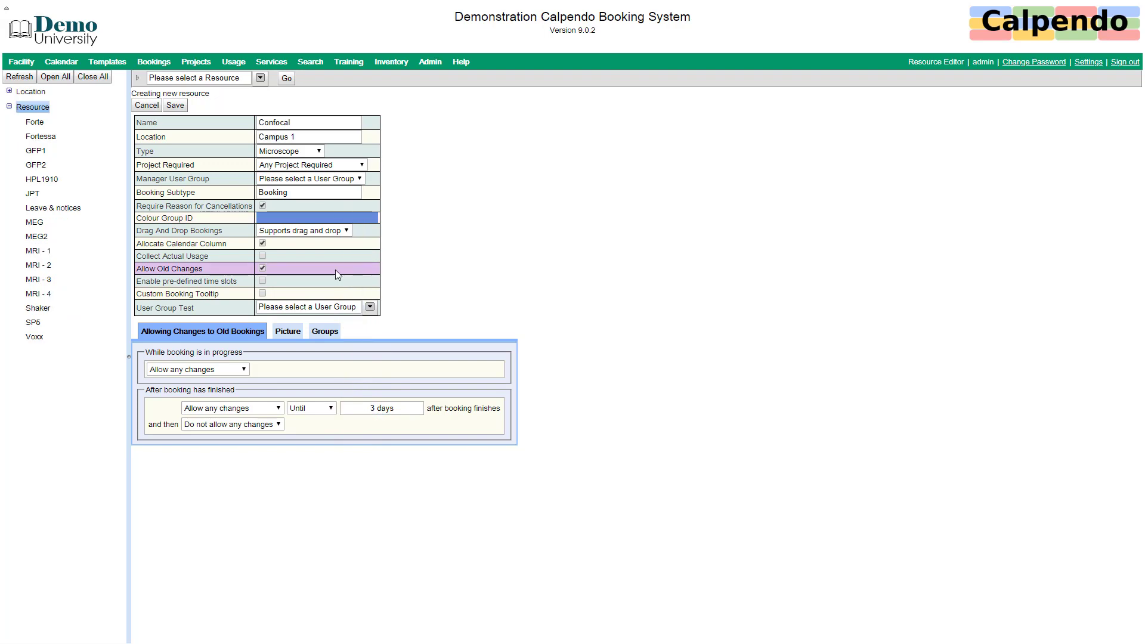
# - Enable pre-defined time slots and set Monday to Specify times
pyautogui.click(265, 281)
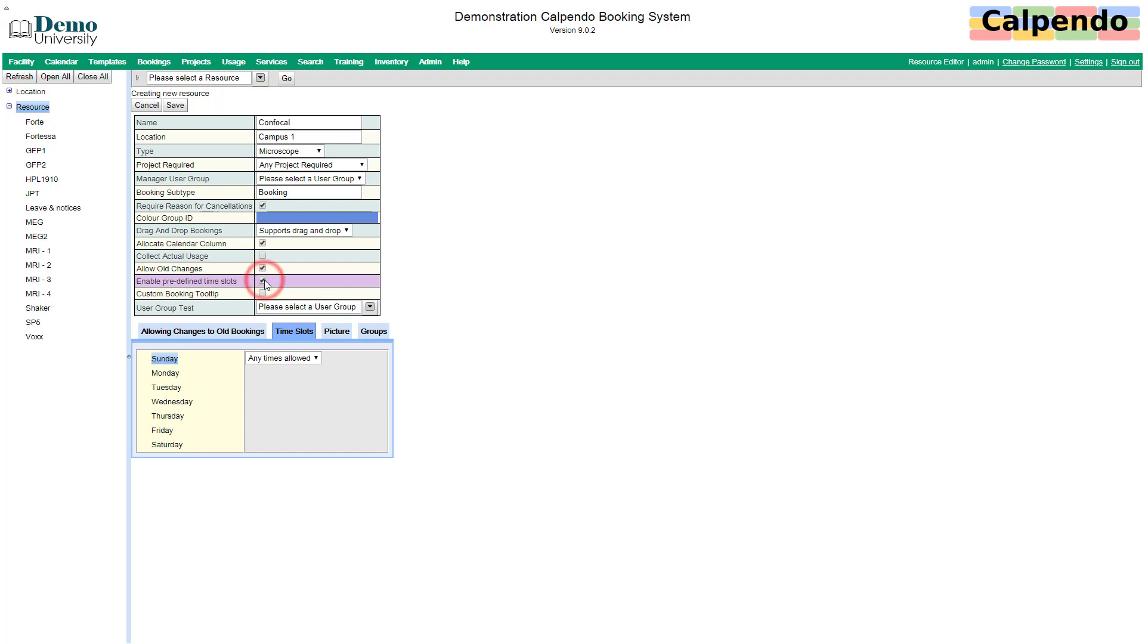
pyautogui.click(174, 376)
pyautogui.click(289, 358)
pyautogui.click(280, 382)
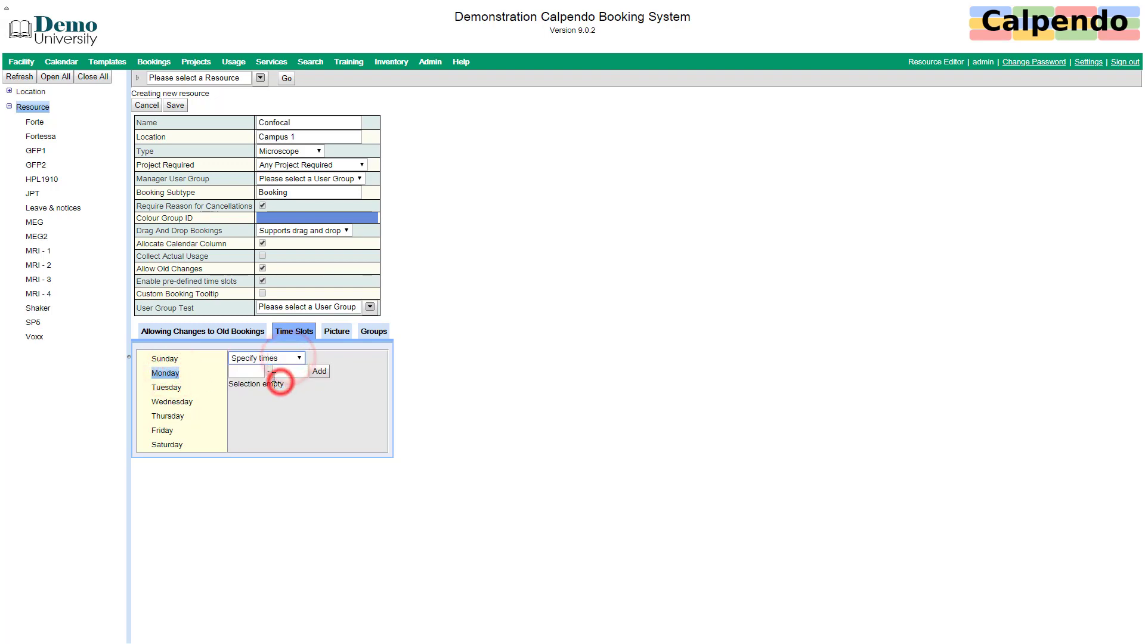
# - Add a Monday time slot from 8:00AM to 9:00AM
pyautogui.click(262, 372)
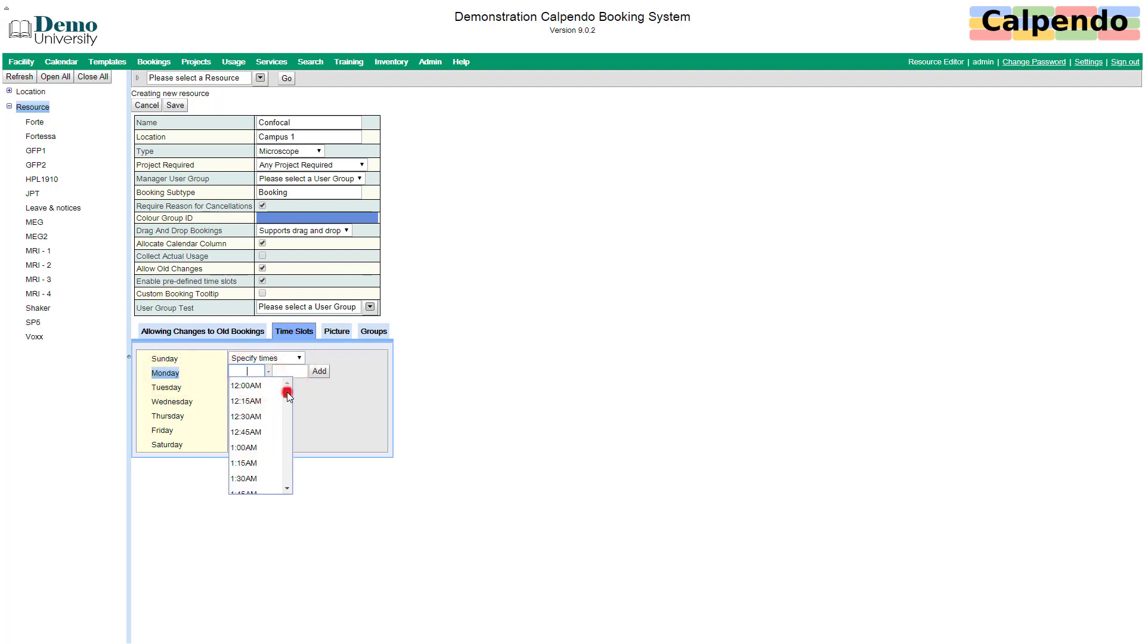
pyautogui.moveTo(288, 392); pyautogui.dragTo(283, 420)
pyautogui.click(259, 453)
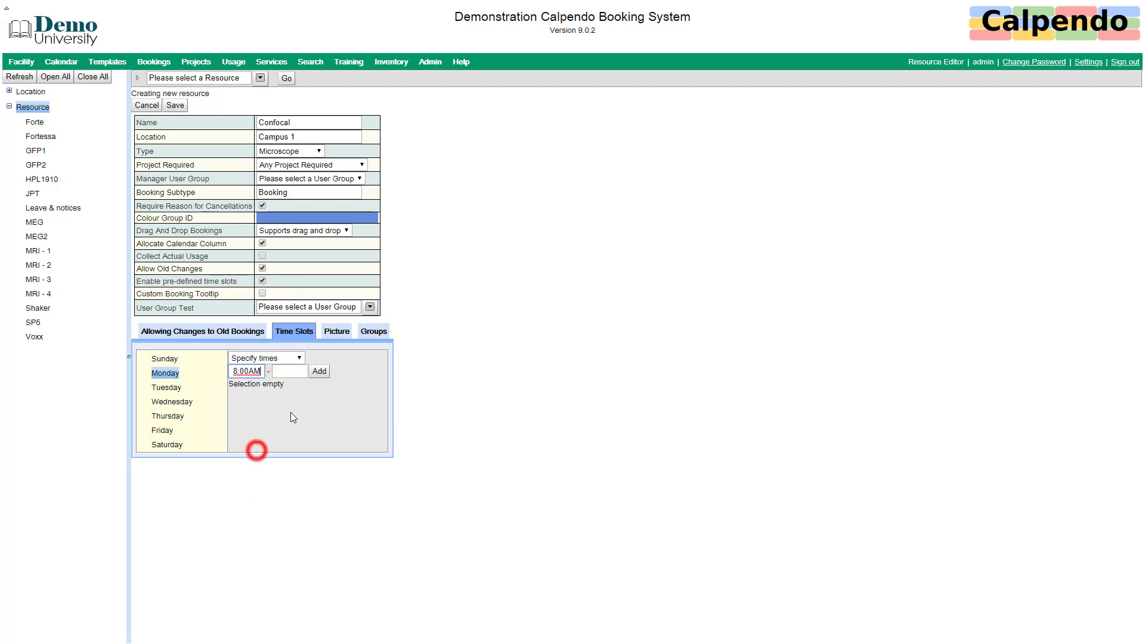
pyautogui.click(291, 371)
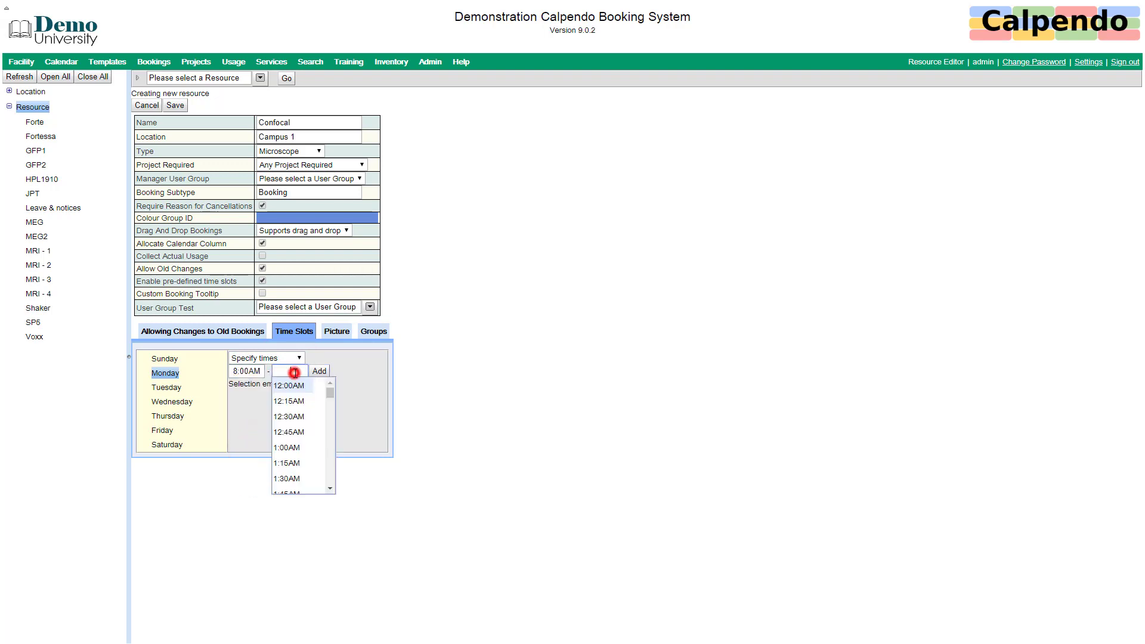
pyautogui.click(330, 385)
pyautogui.moveTo(331, 392); pyautogui.dragTo(331, 423)
pyautogui.click(298, 471)
pyautogui.click(320, 371)
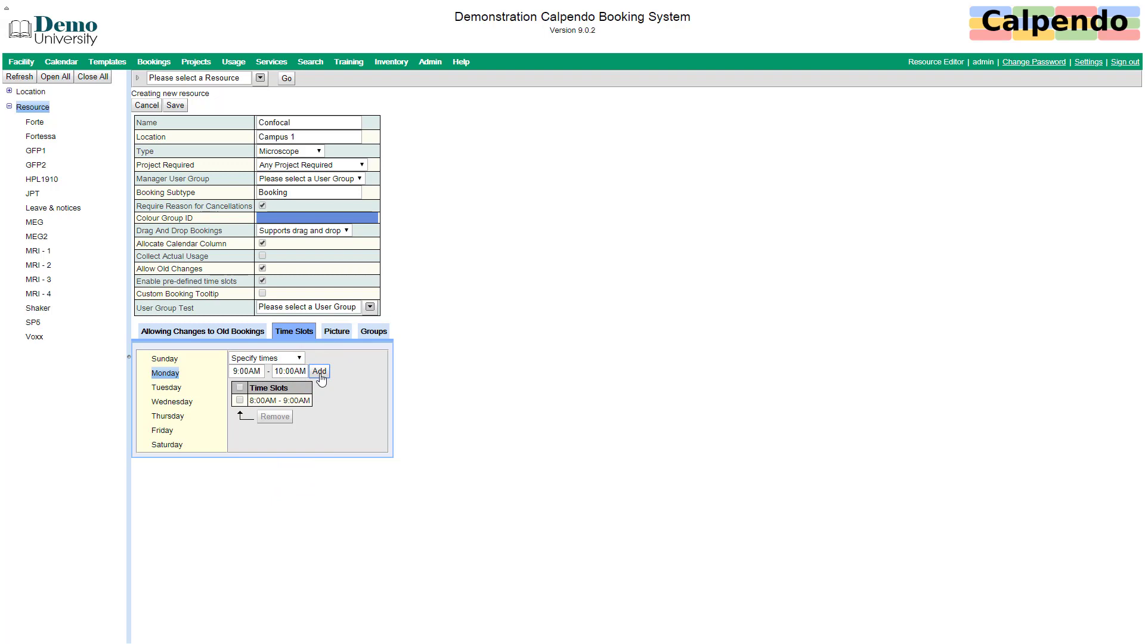
# - Add consecutive one-hour Monday time slots from 9:00AM through 5:00PM
pyautogui.click(320, 372)
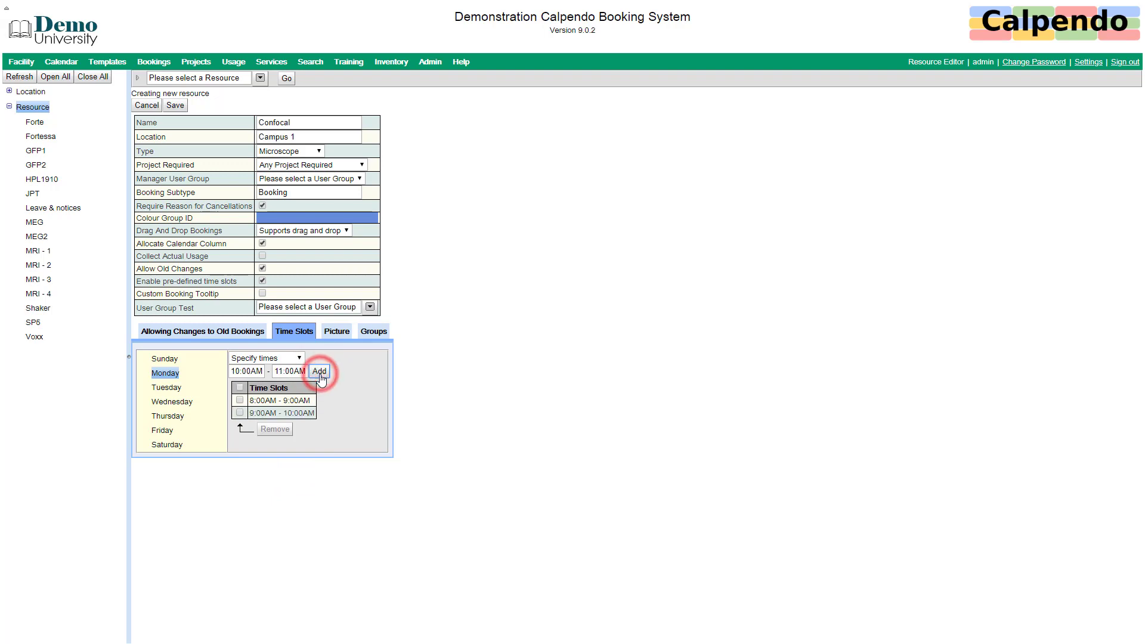
pyautogui.click(320, 371)
pyautogui.click(320, 372)
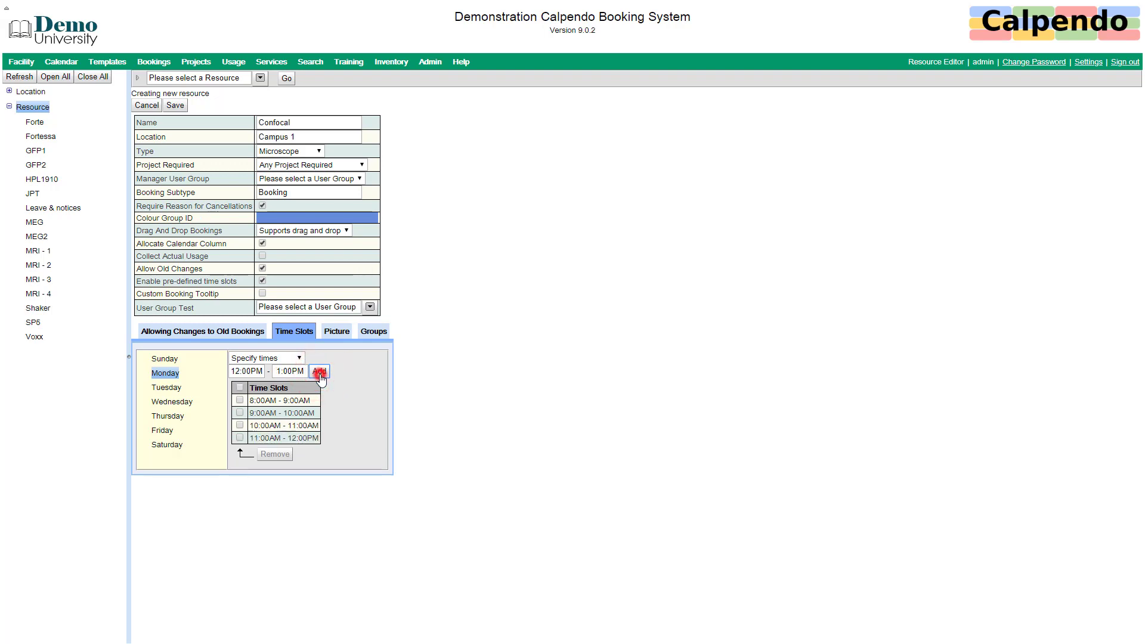
pyautogui.click(320, 372)
pyautogui.click(320, 372)
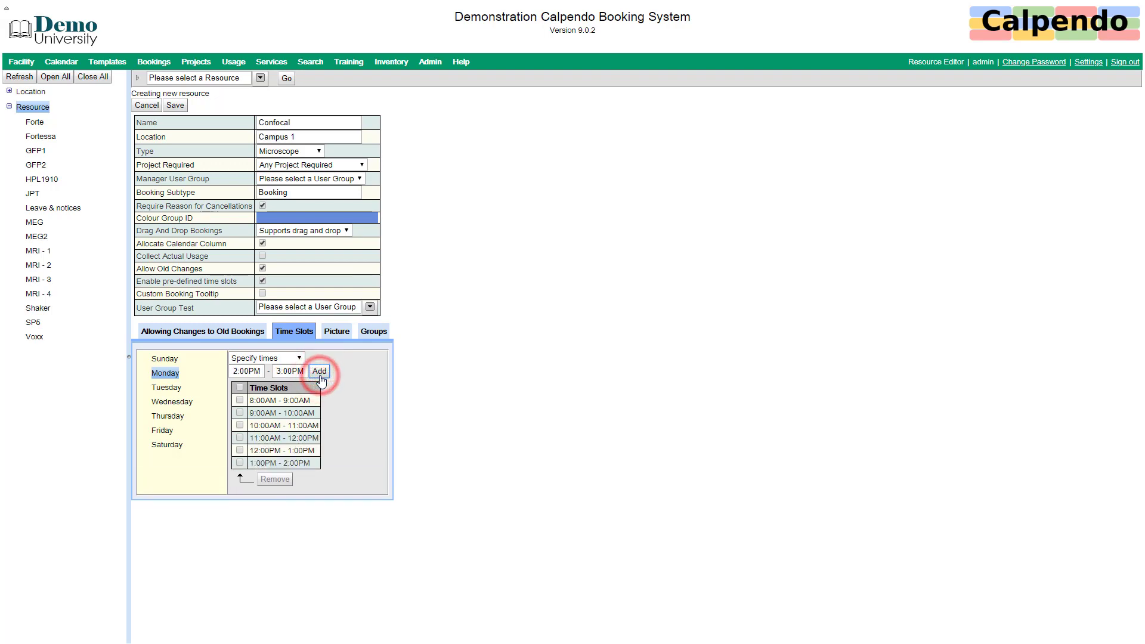
pyautogui.click(320, 371)
pyautogui.click(320, 372)
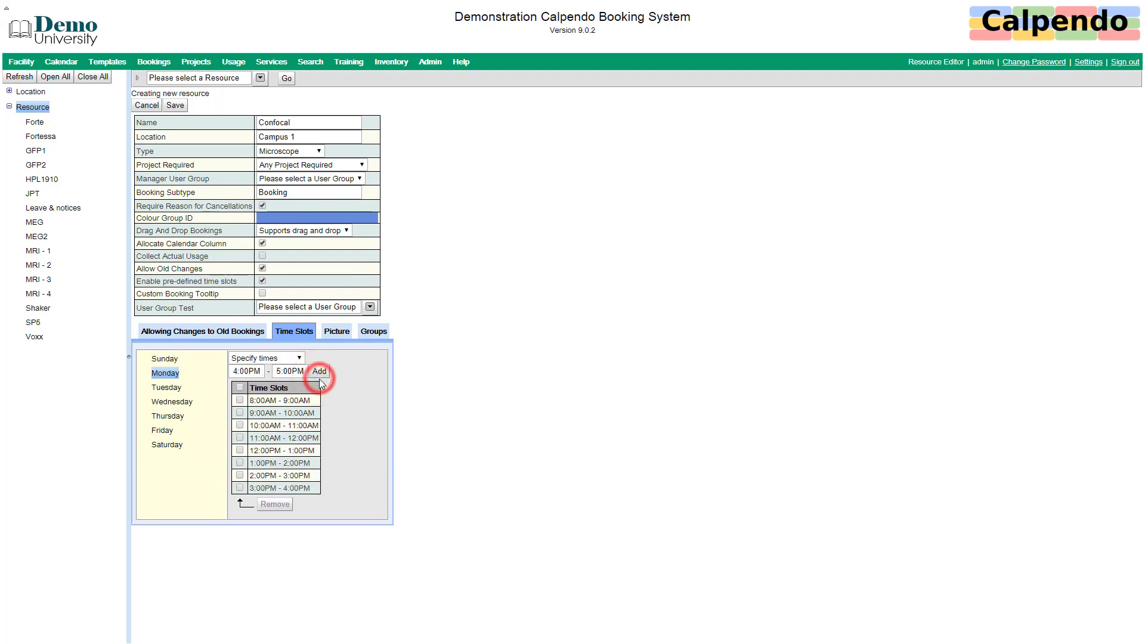
pyautogui.click(319, 372)
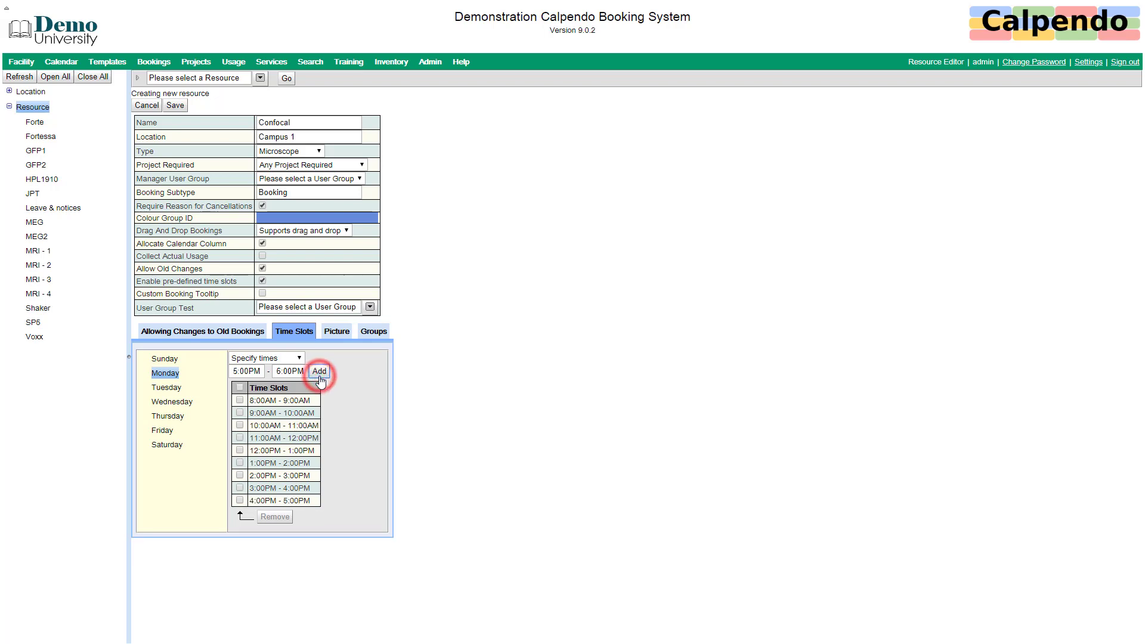
# - Set the time slots for Tuesday and Wednesday to Use same slots as Monday
pyautogui.click(167, 389)
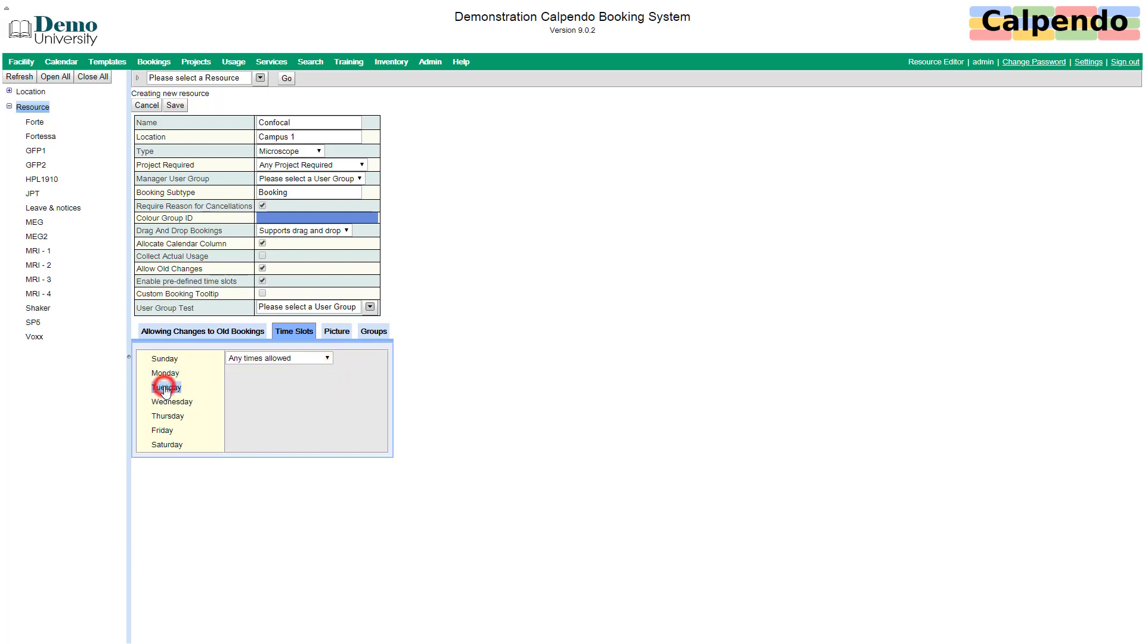
pyautogui.click(277, 358)
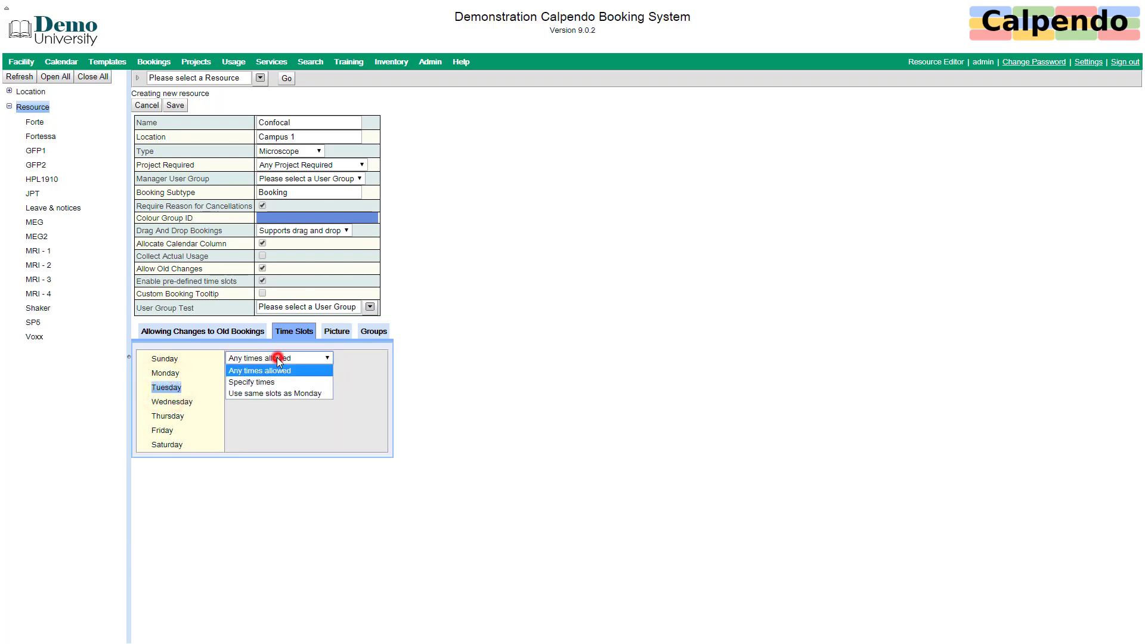
pyautogui.click(271, 392)
pyautogui.click(181, 403)
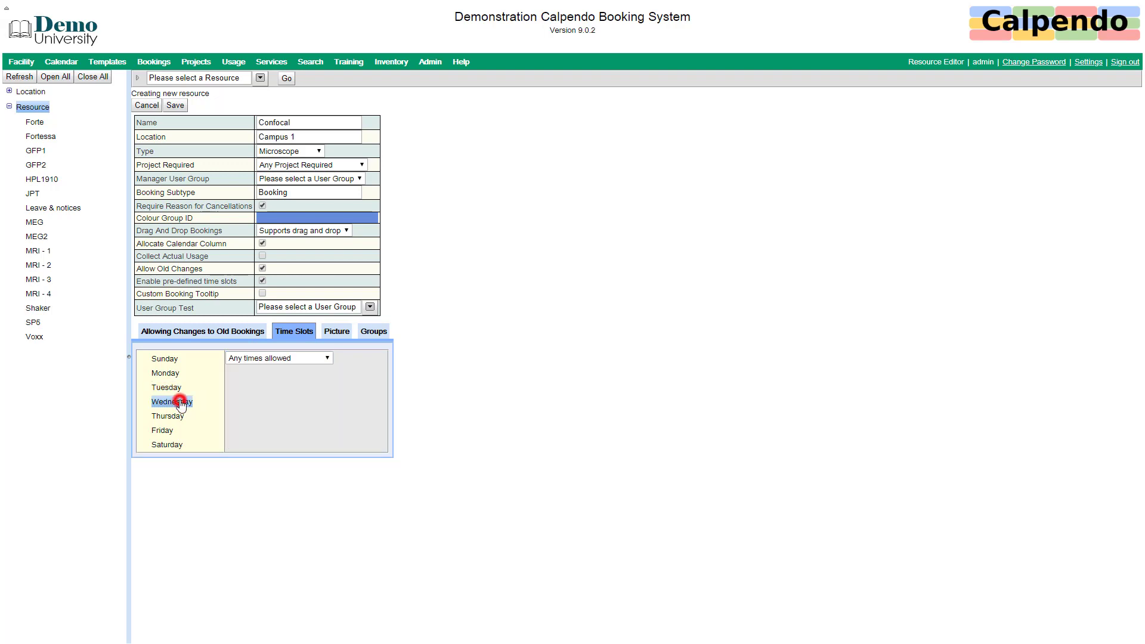
pyautogui.click(274, 359)
pyautogui.click(270, 392)
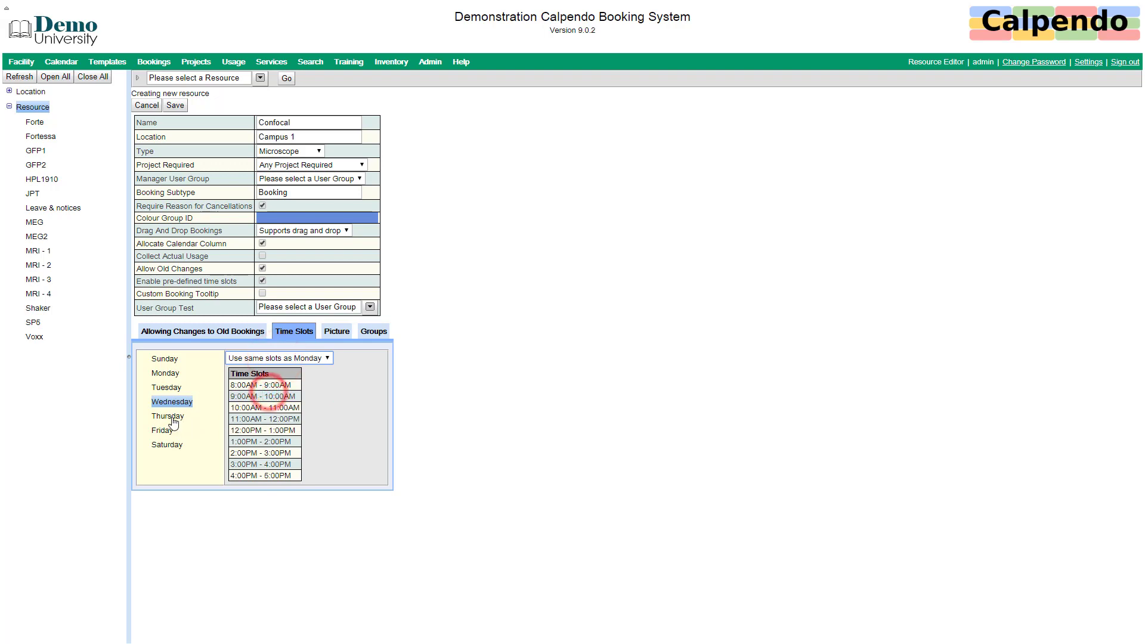
# - Set the time slots for Thursday and Friday to Use same slots as Monday, and save the new resource
pyautogui.click(171, 417)
pyautogui.click(271, 358)
pyautogui.click(258, 392)
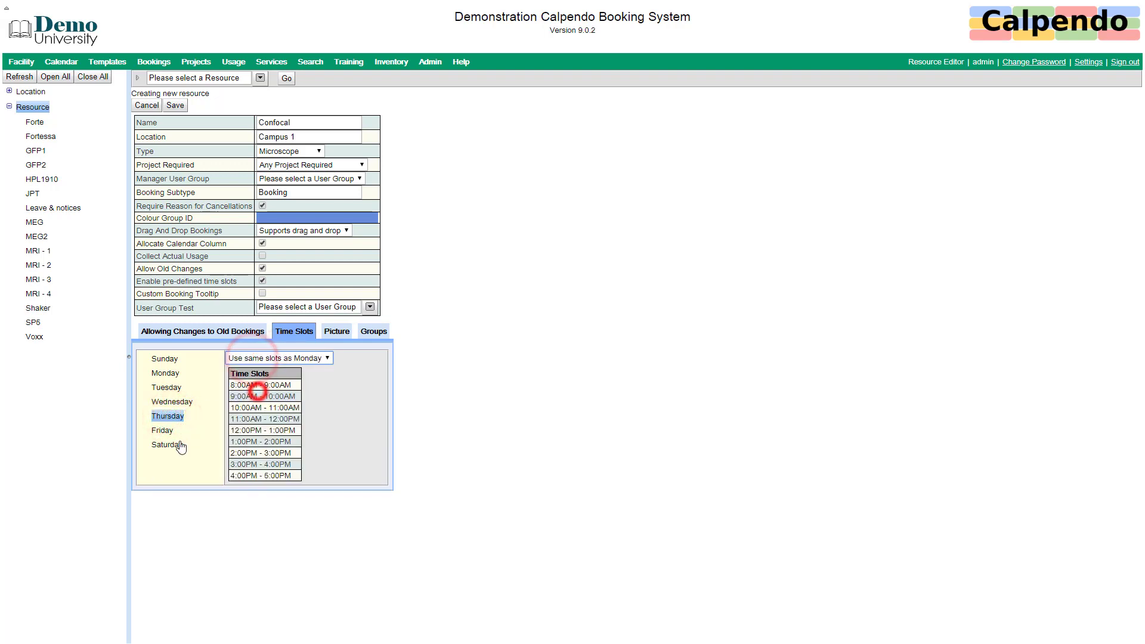
pyautogui.click(163, 430)
pyautogui.click(278, 358)
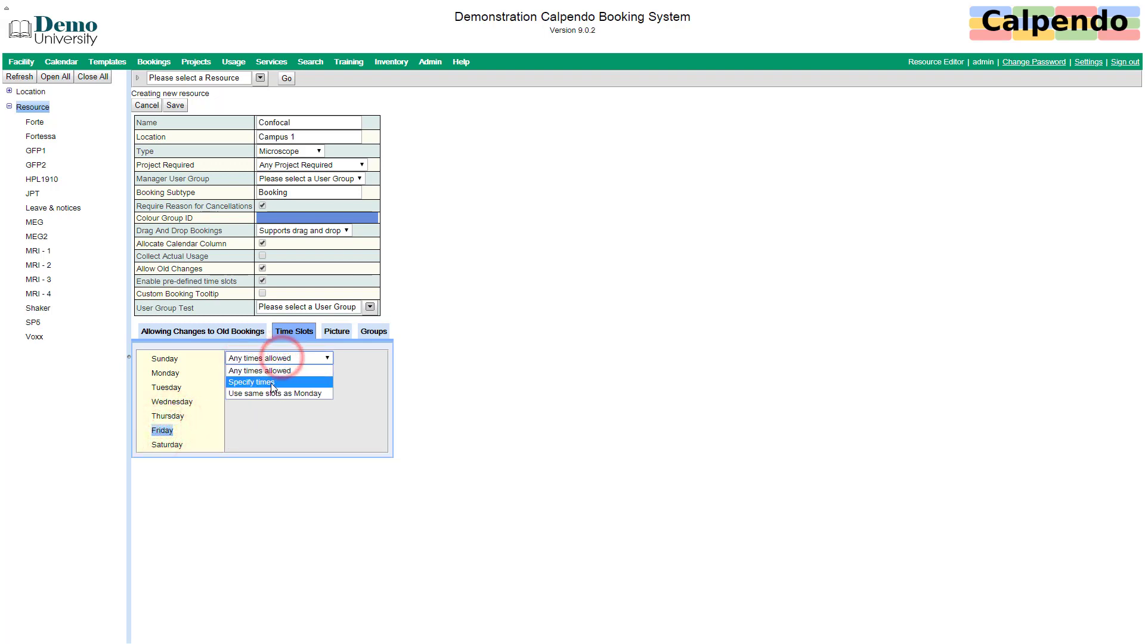
pyautogui.click(272, 393)
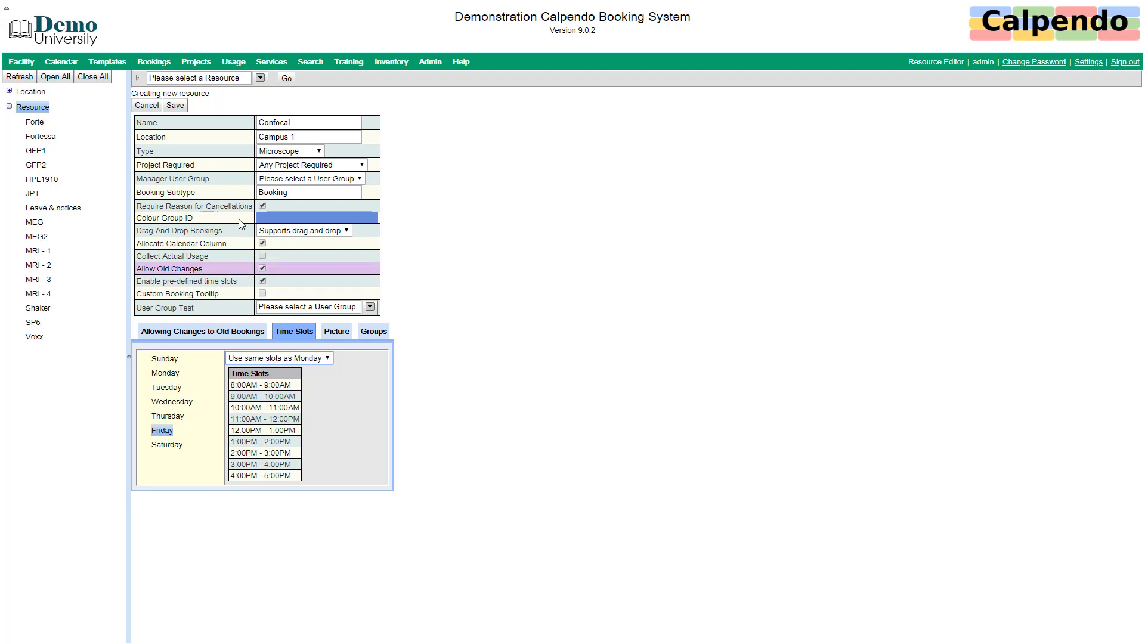
pyautogui.click(175, 106)
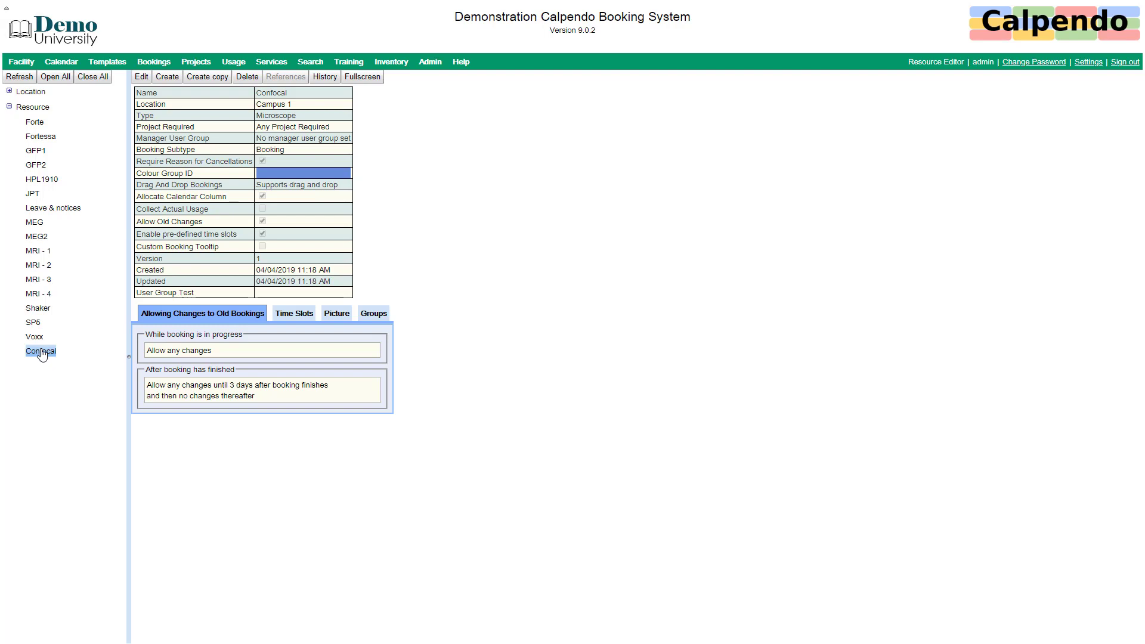
# - In the Bookmark Manager, add the Confocal resource to the Primary system bookmark and save the bookmark
pyautogui.click(430, 62)
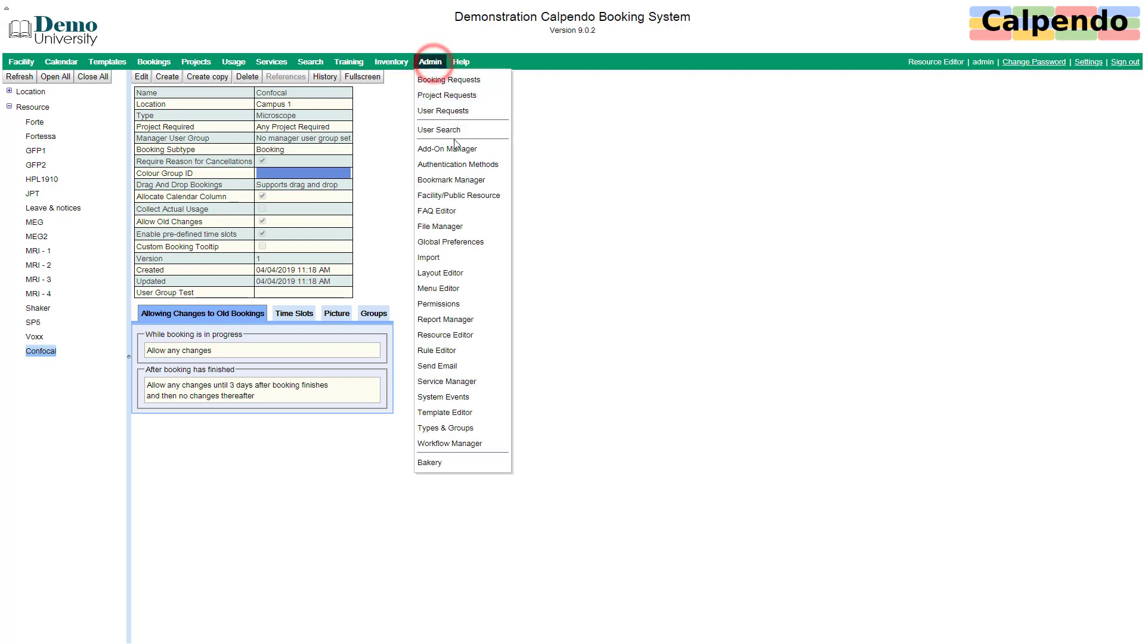
pyautogui.click(451, 179)
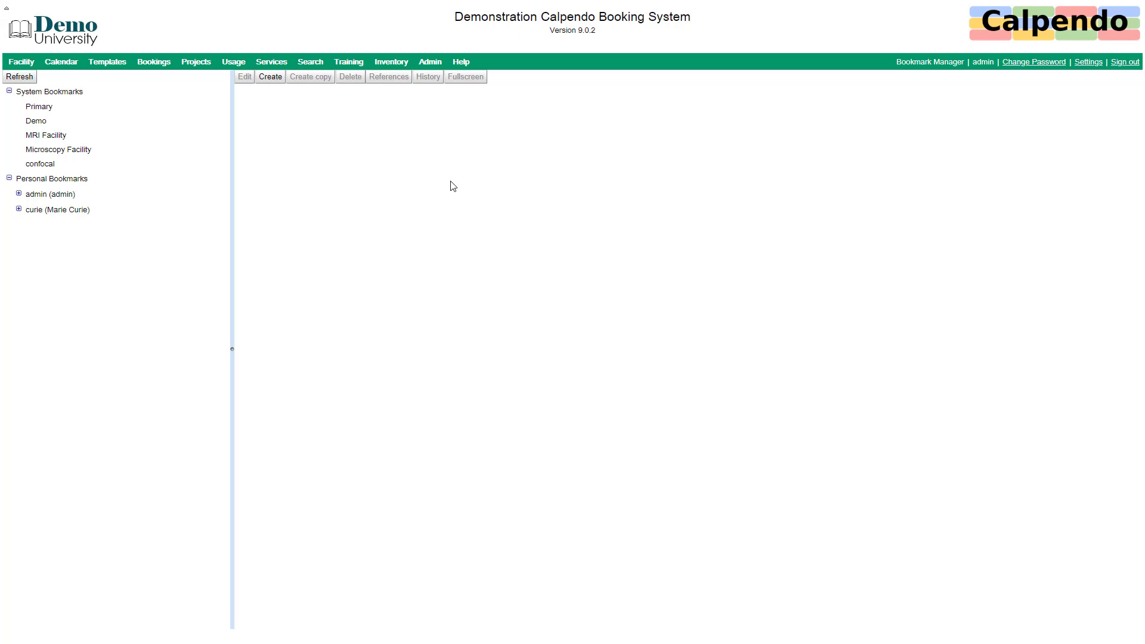
pyautogui.click(39, 109)
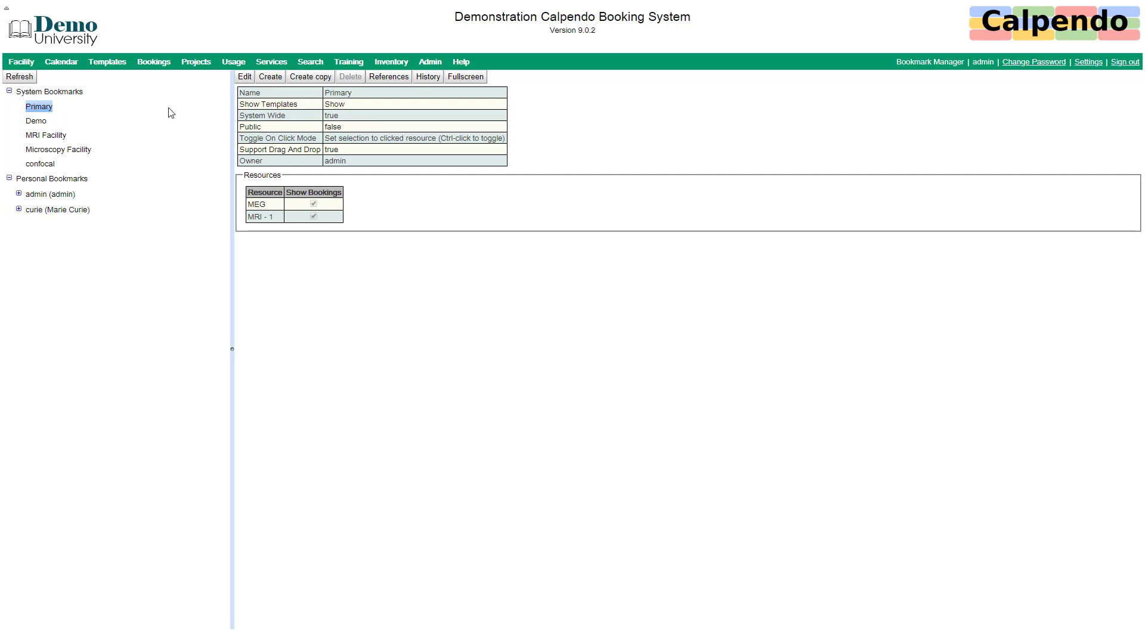
pyautogui.click(245, 77)
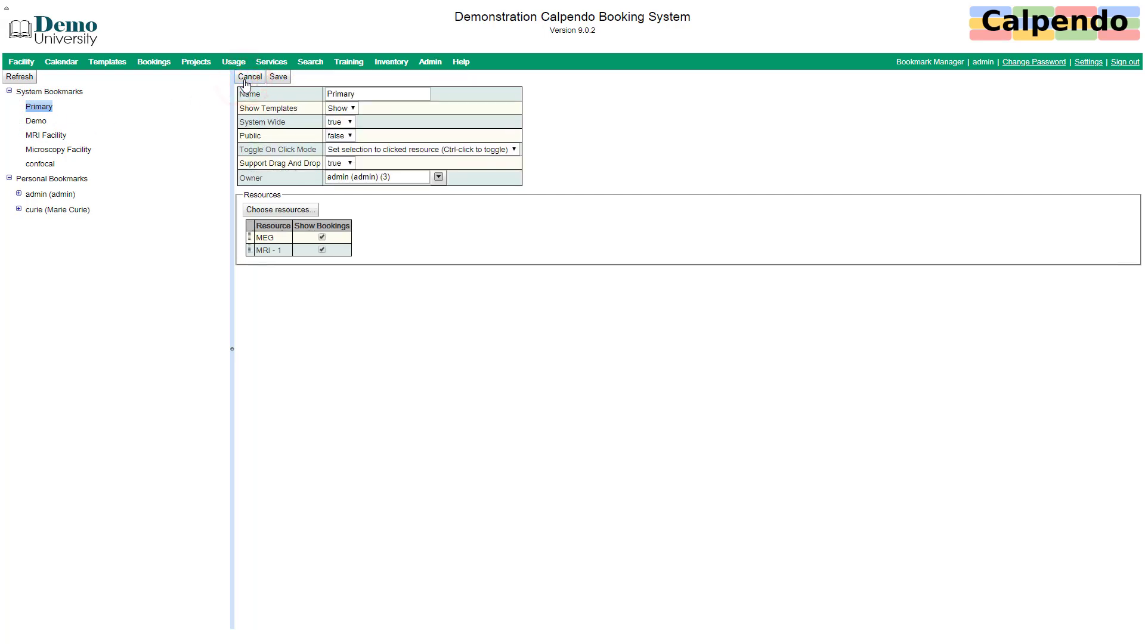
pyautogui.click(266, 212)
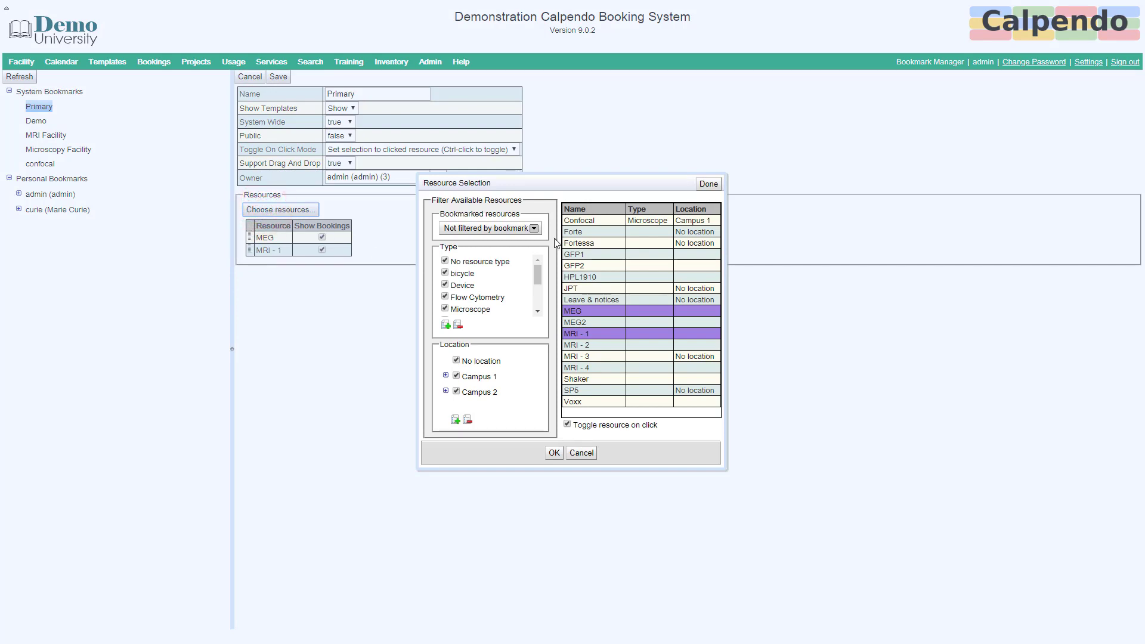
pyautogui.click(577, 221)
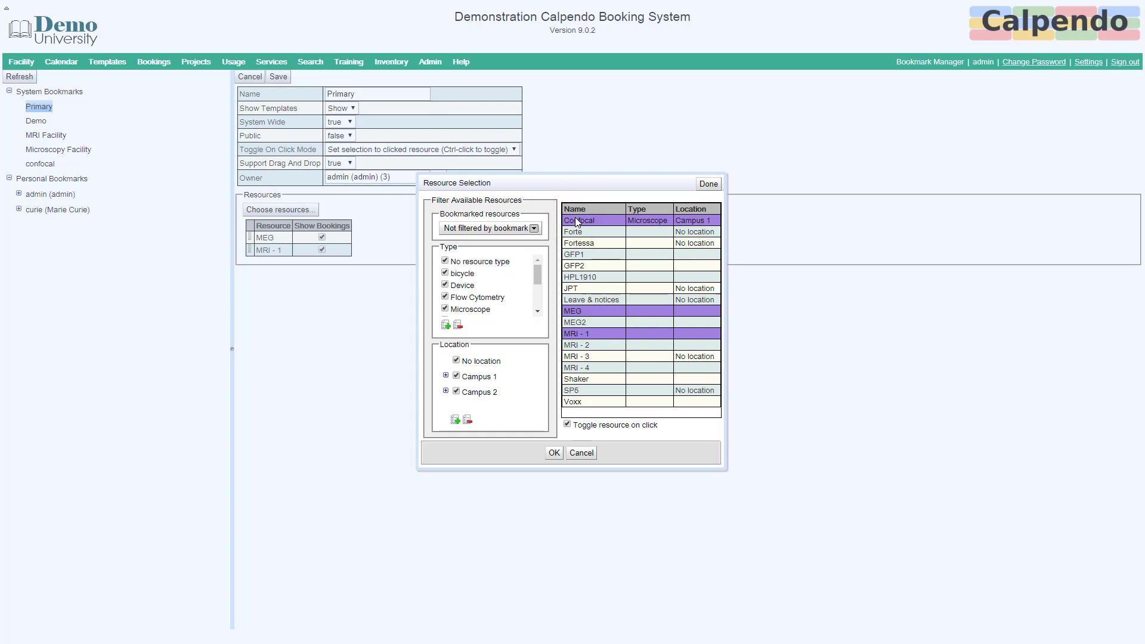
pyautogui.click(554, 453)
pyautogui.click(280, 78)
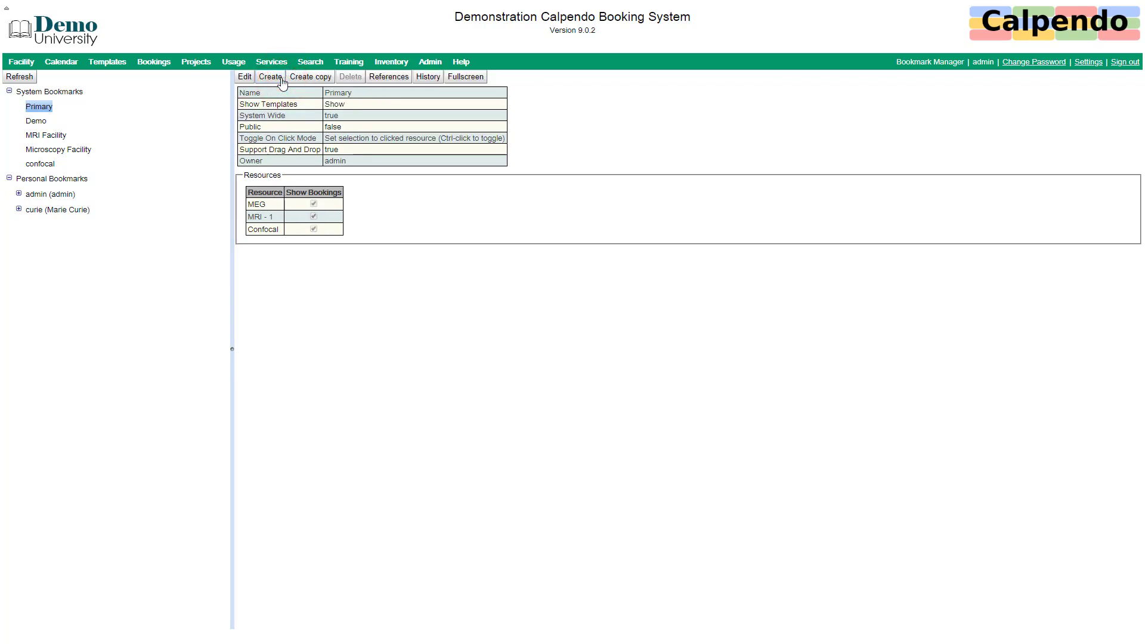
# - Reload the page and display the resources of the Primary bookmark in the main calendar
pyautogui.click(283, 82)
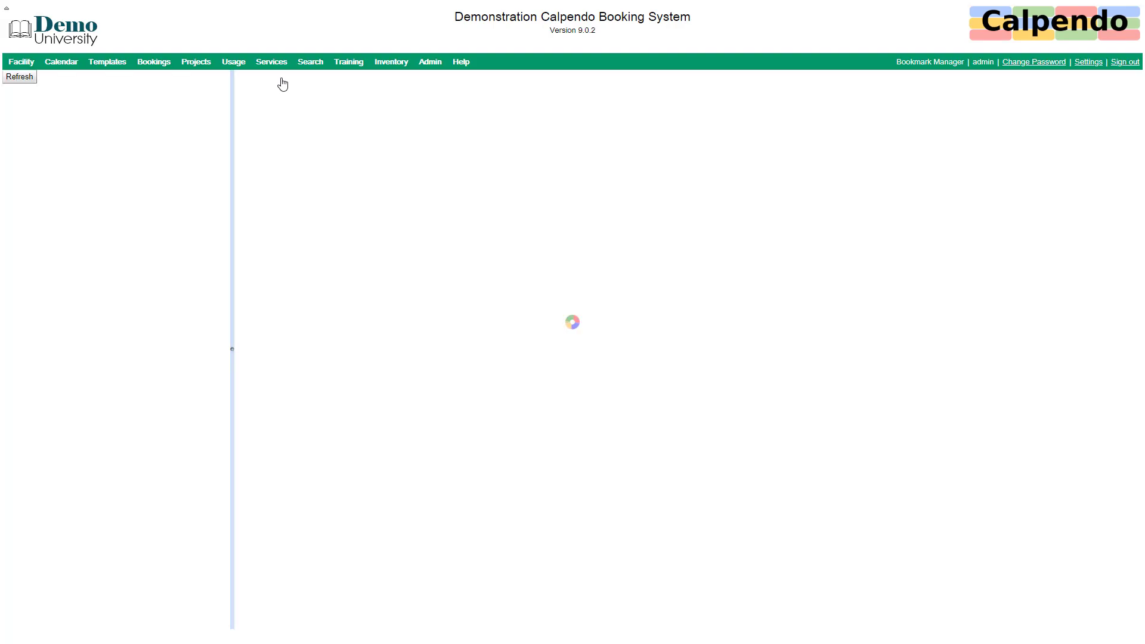
pyautogui.click(59, 61)
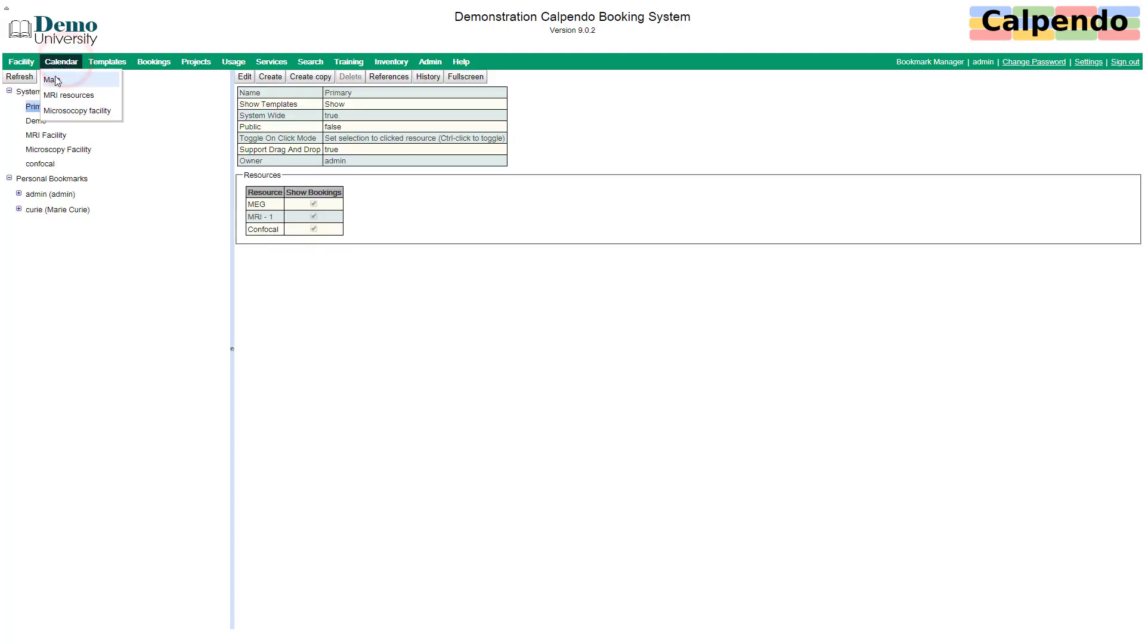
pyautogui.click(53, 80)
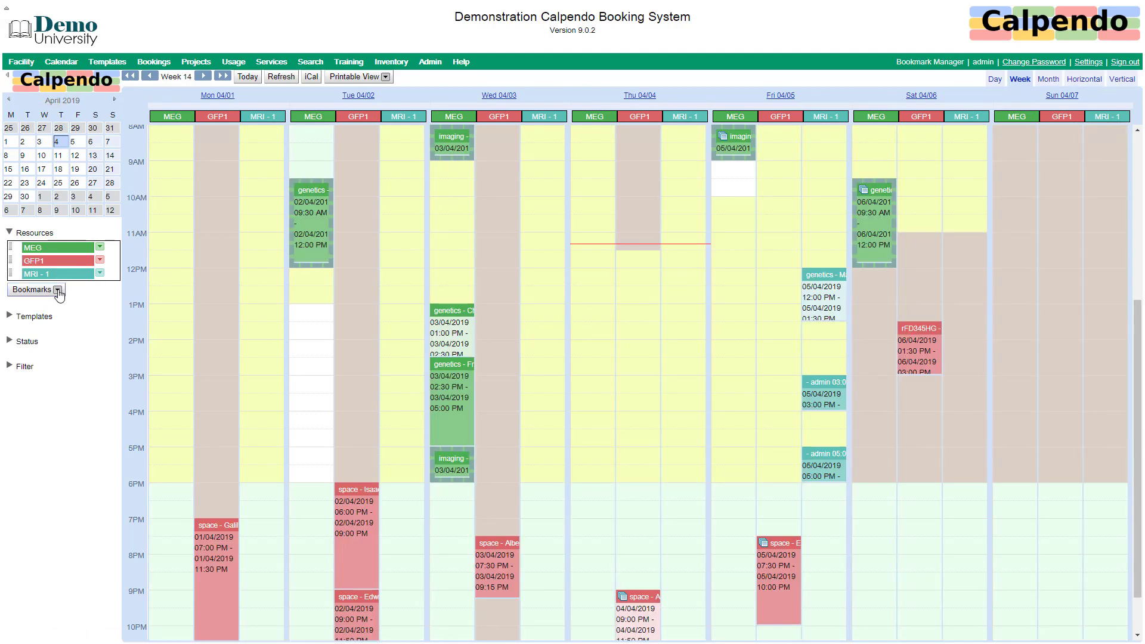
pyautogui.click(58, 291)
pyautogui.moveTo(125, 302)
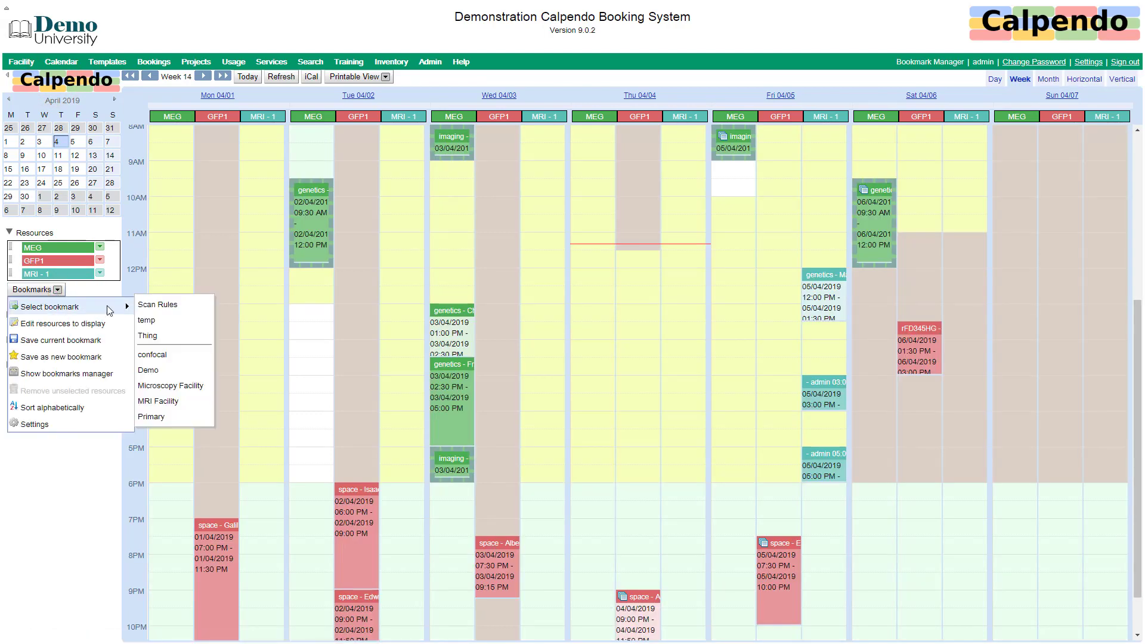
pyautogui.click(145, 417)
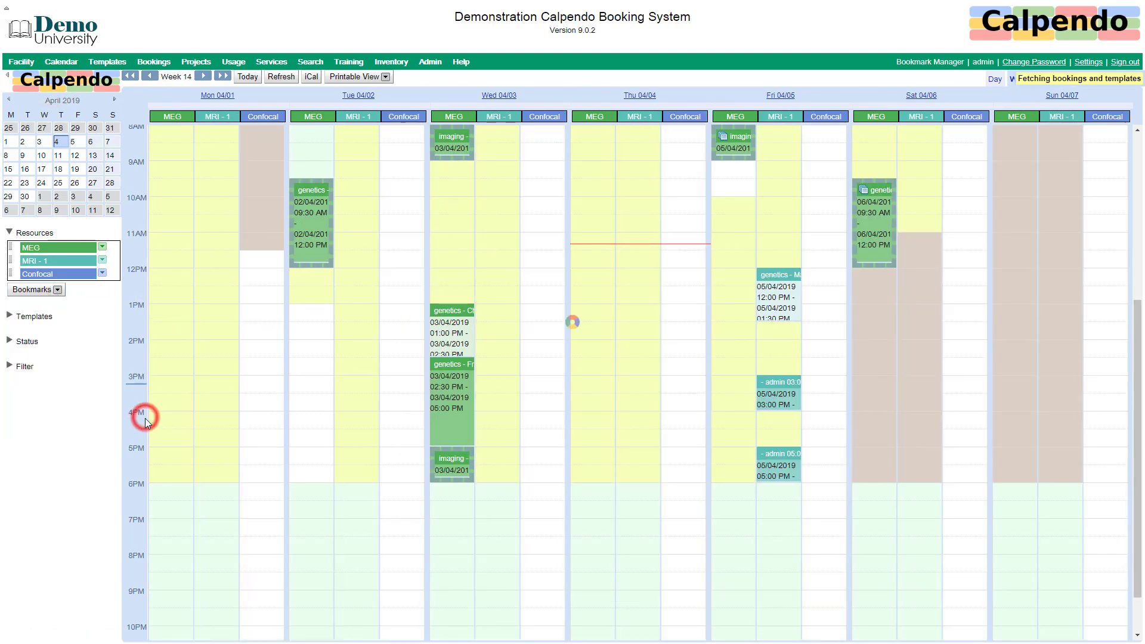